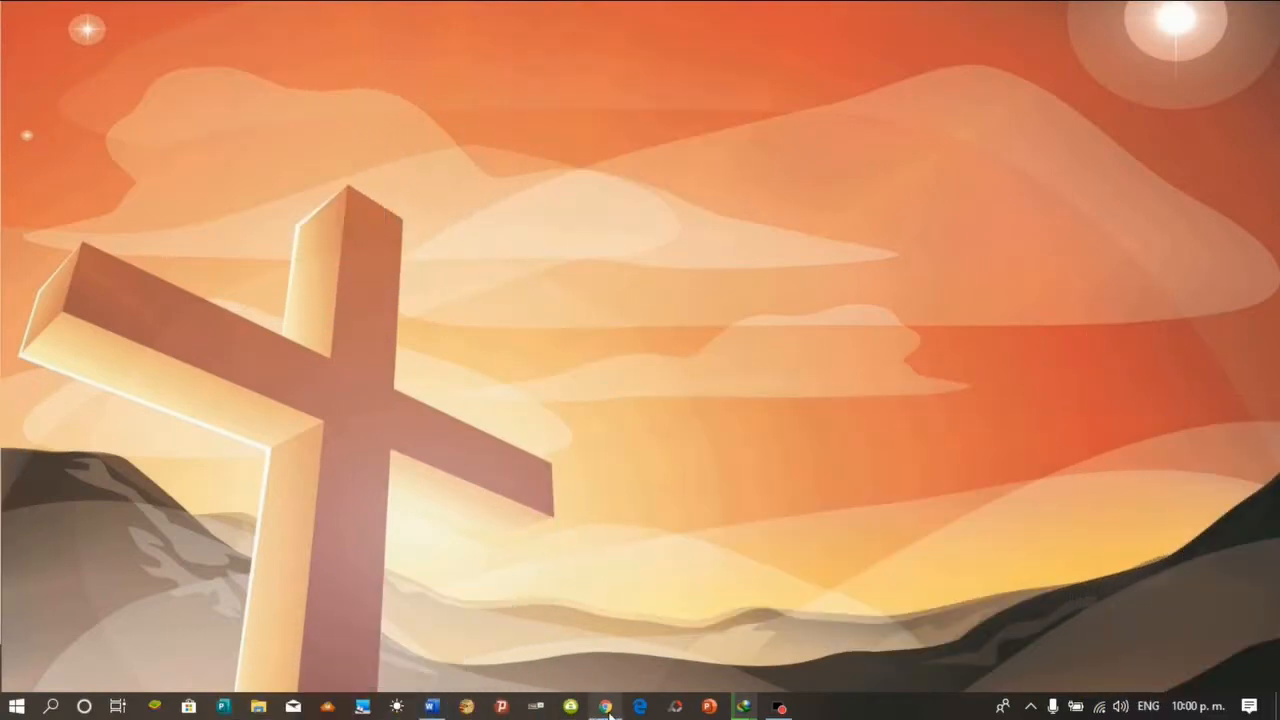
In Chrome, search Google for 'ubuntu 19.04' using the address-bar suggestion
{"action": "left_click", "coordinate": [607, 707]}
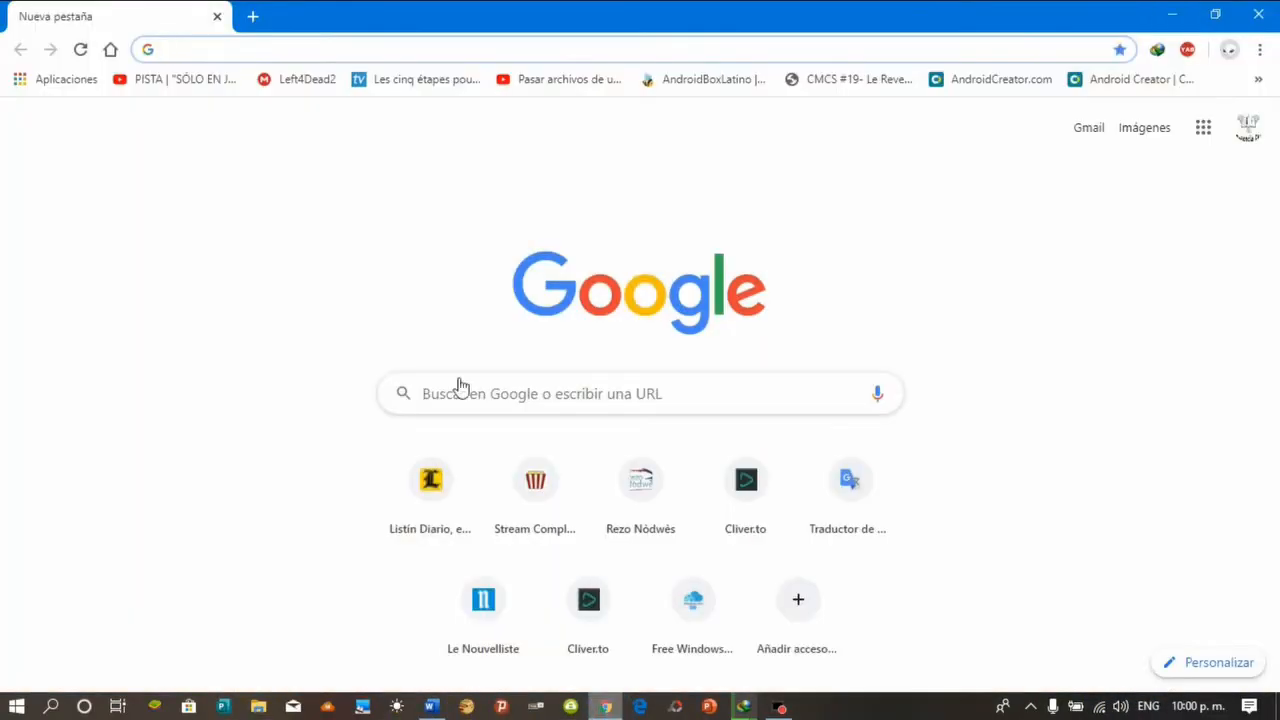
{"action": "left_click", "coordinate": [194, 49]}
{"action": "type", "text": "un"}
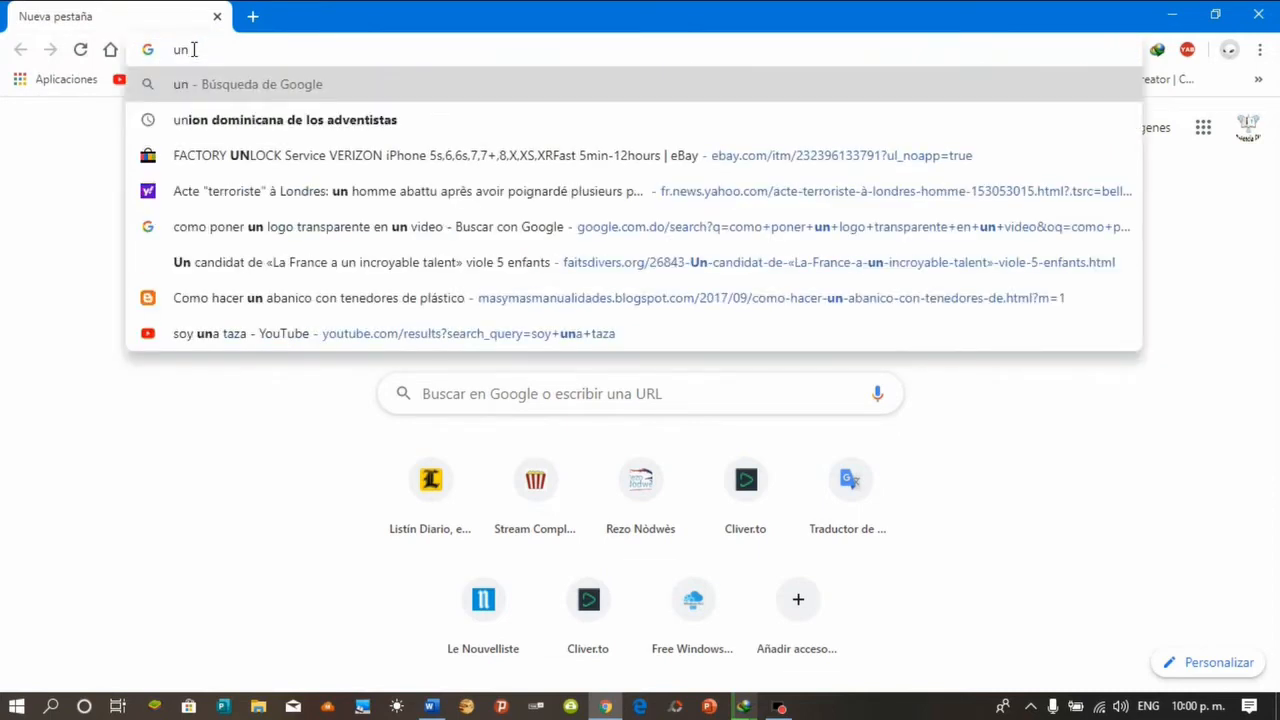
{"action": "key", "text": "BackSpace"}
{"action": "type", "text": "bu"}
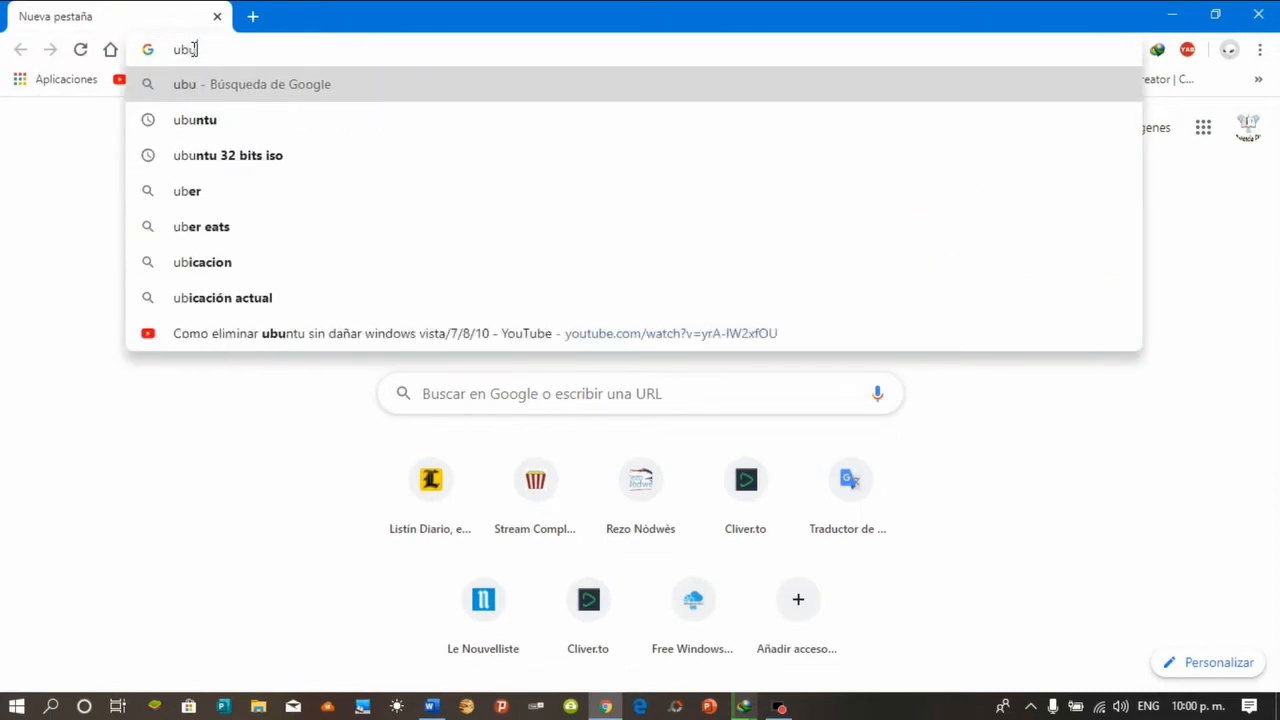
{"action": "type", "text": "ntu"}
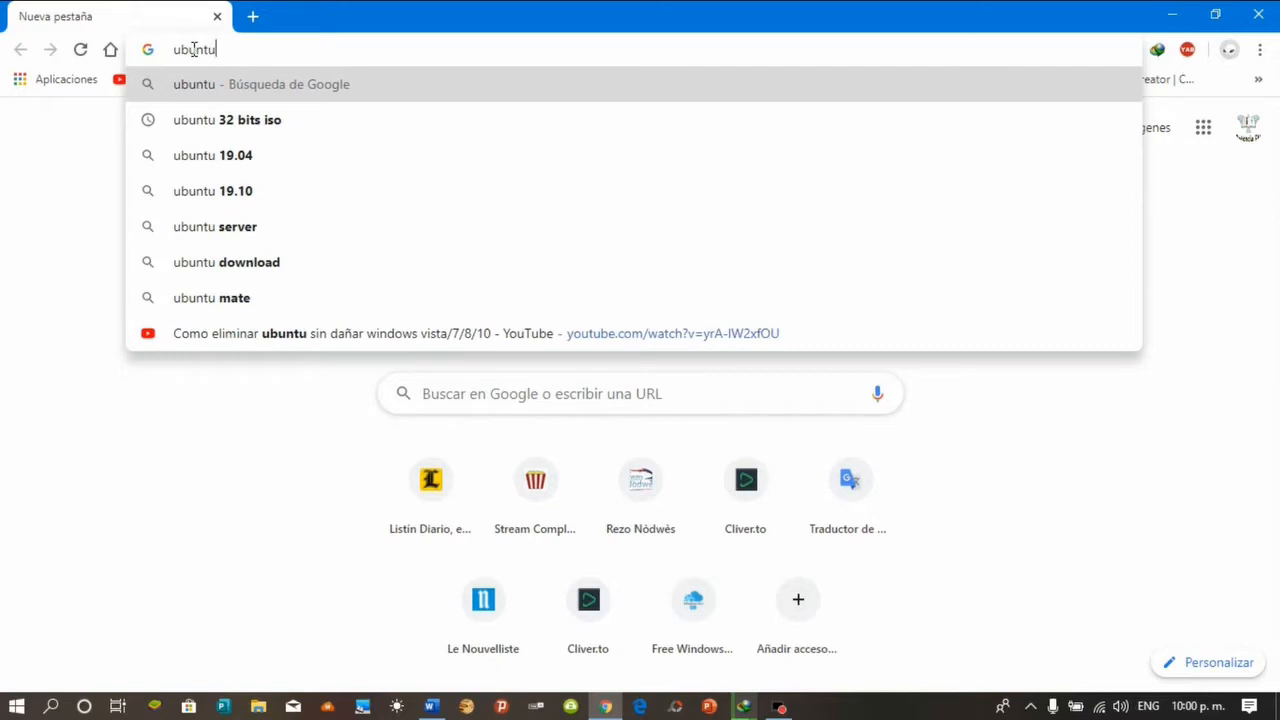
{"action": "left_click", "coordinate": [242, 160]}
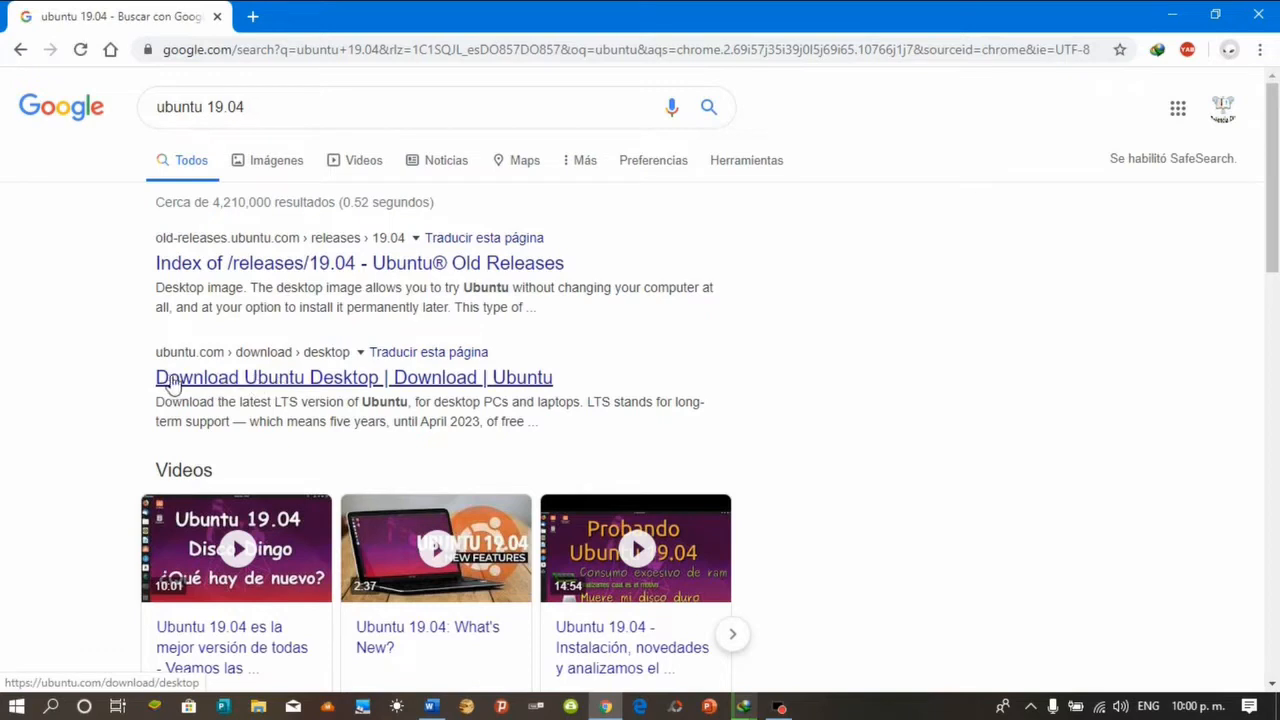
Open the Download Ubuntu Desktop page and start downloading Ubuntu 18.04.4 LTS
{"action": "left_click", "coordinate": [287, 380]}
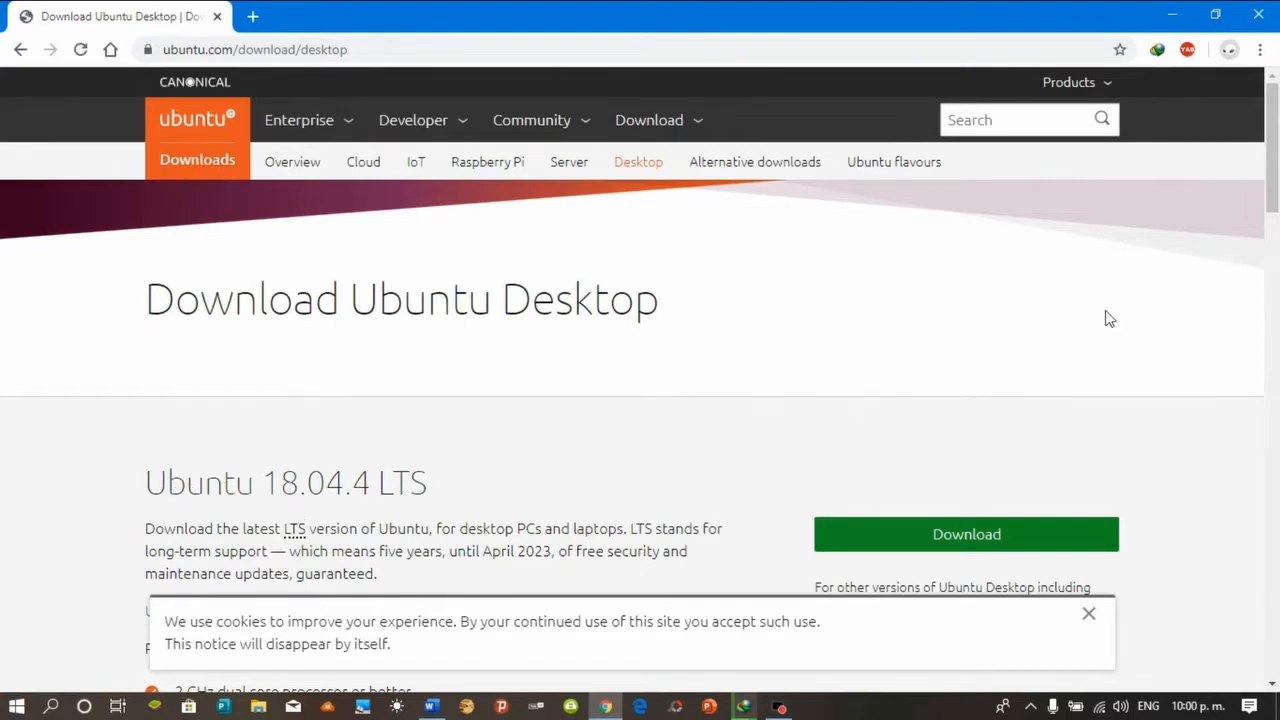
{"action": "left_click_drag", "start_coordinate": [1277, 178], "coordinate": [1276, 255]}
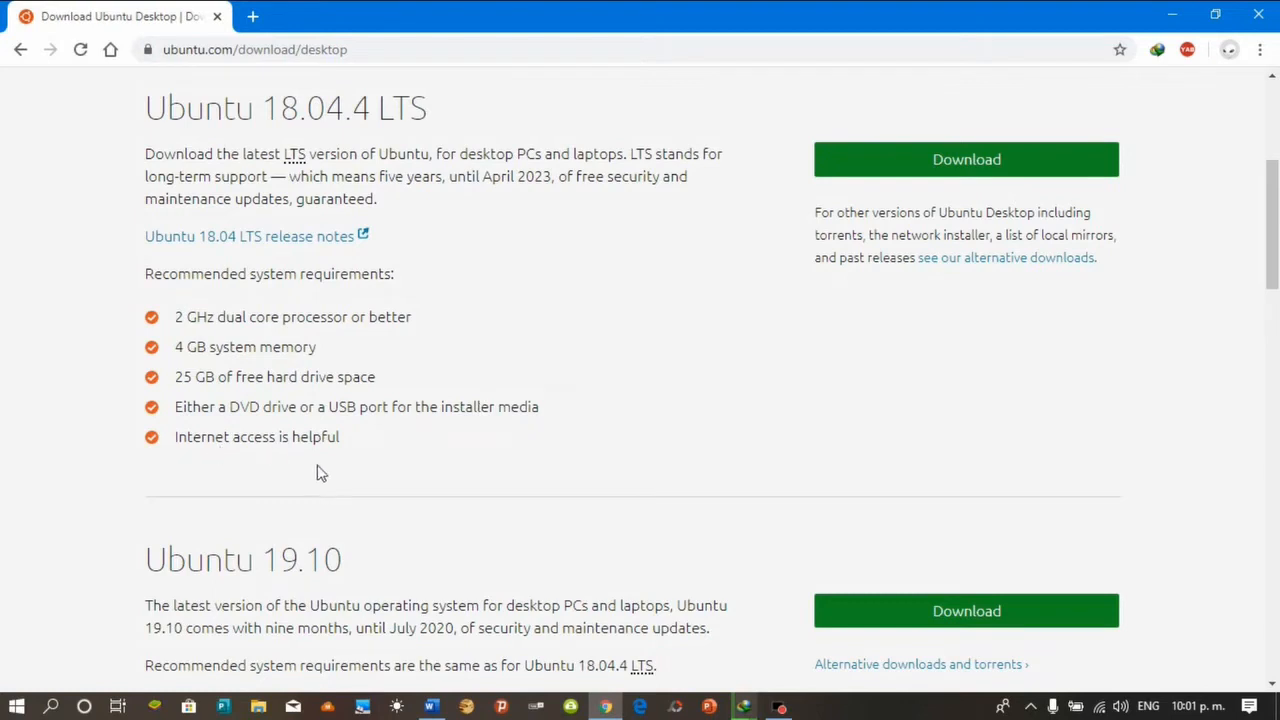
{"action": "left_click", "coordinate": [966, 162]}
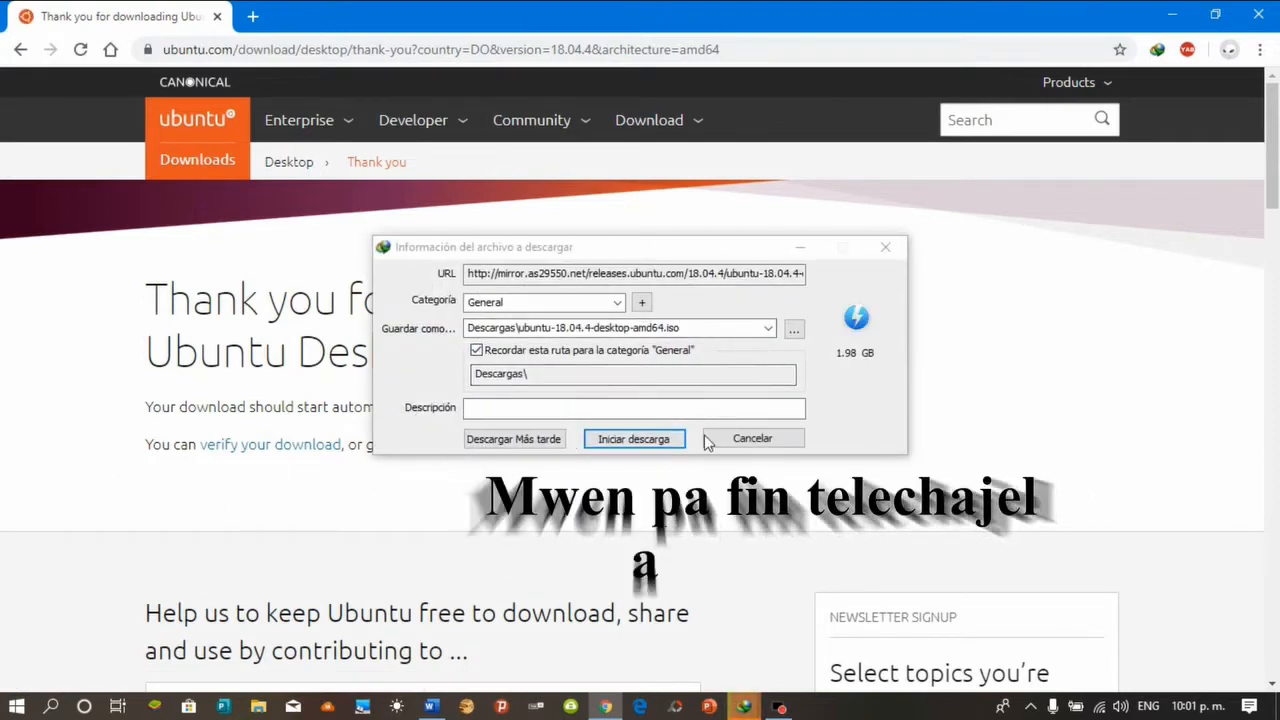
Start the ubuntu-18.04.4-desktop-amd64.iso download in Internet Download Manager, then pause it and close its window
{"action": "left_click", "coordinate": [648, 440]}
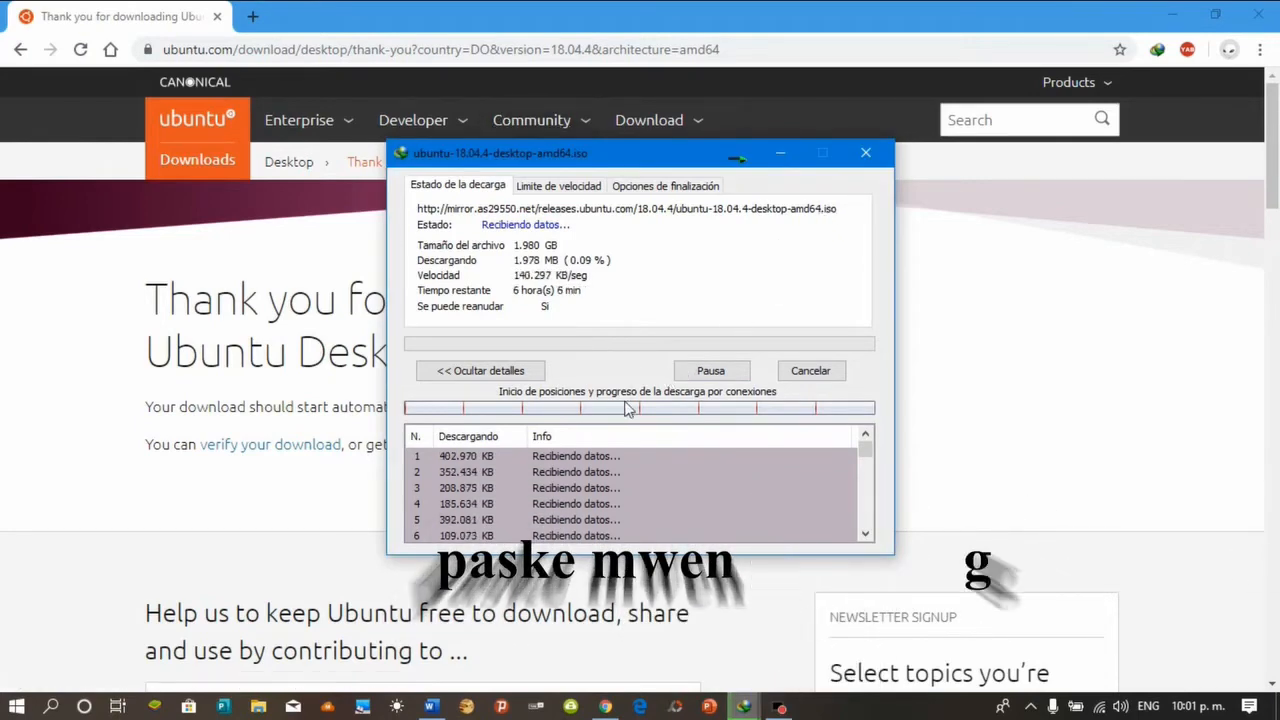
{"action": "left_click", "coordinate": [716, 369]}
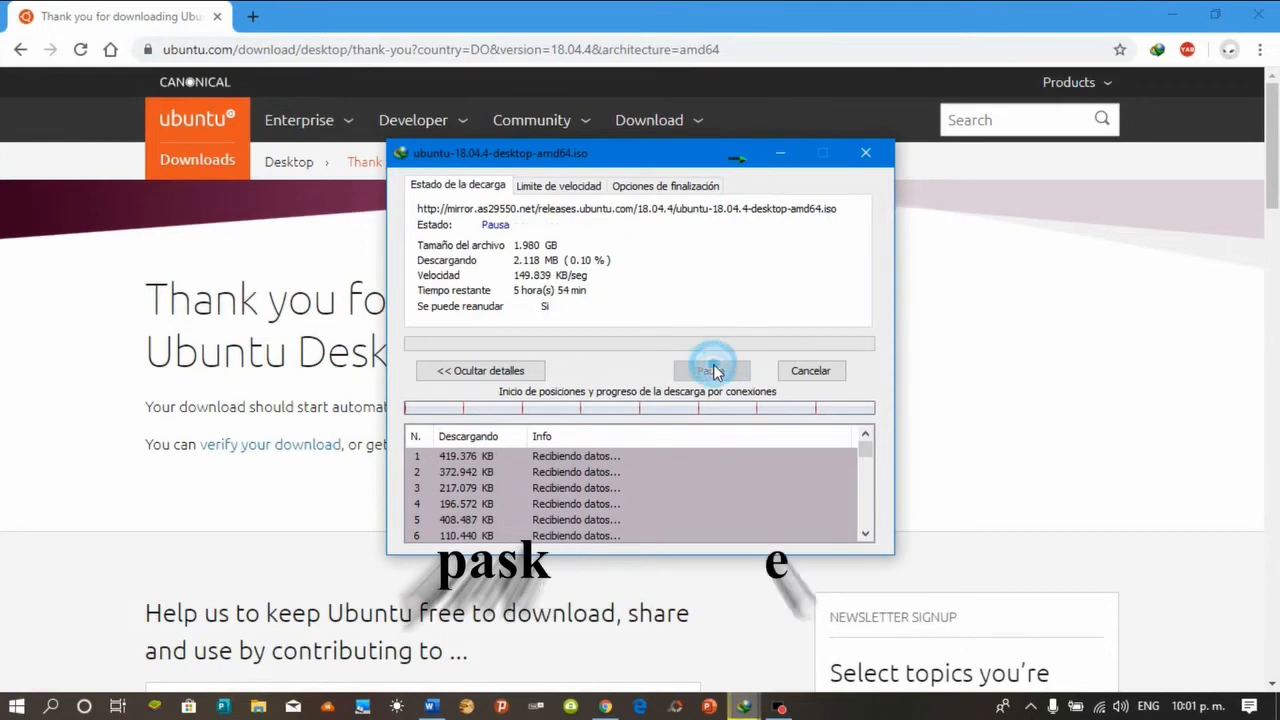
{"action": "left_click", "coordinate": [866, 156]}
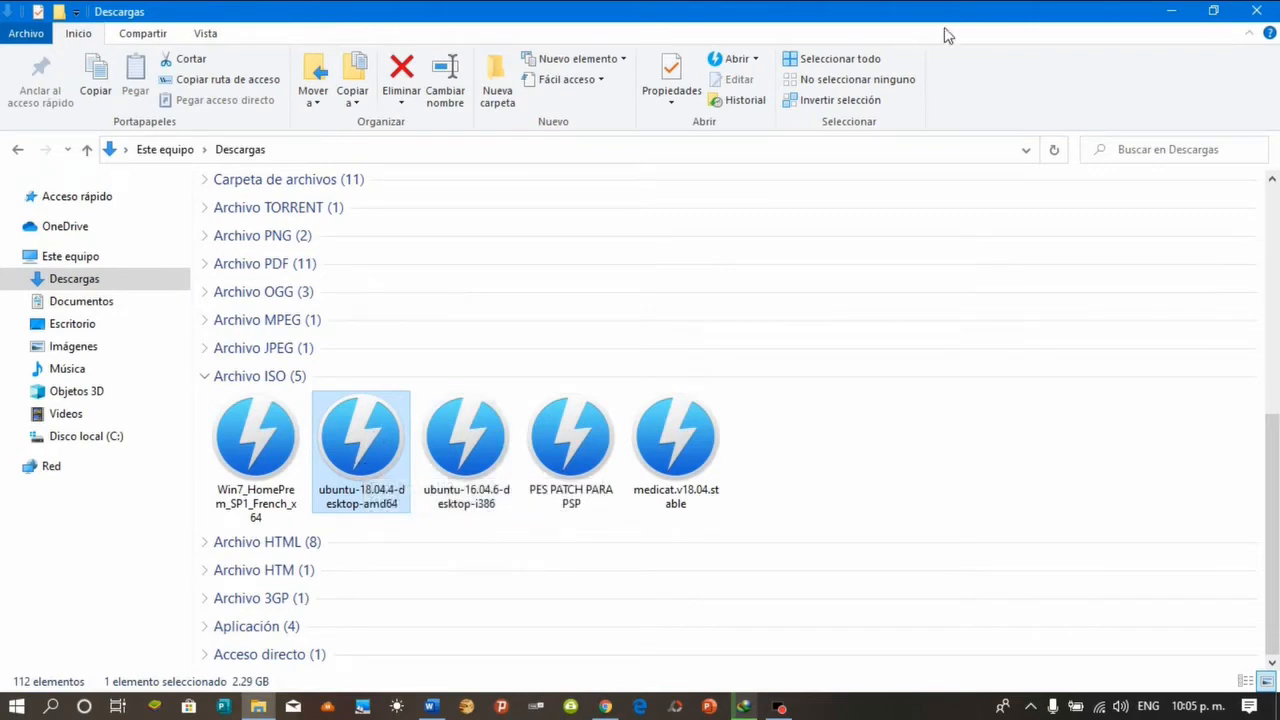
Minimize the Descargas window and bring Chrome back with a new empty tab
{"action": "left_click", "coordinate": [1180, 12]}
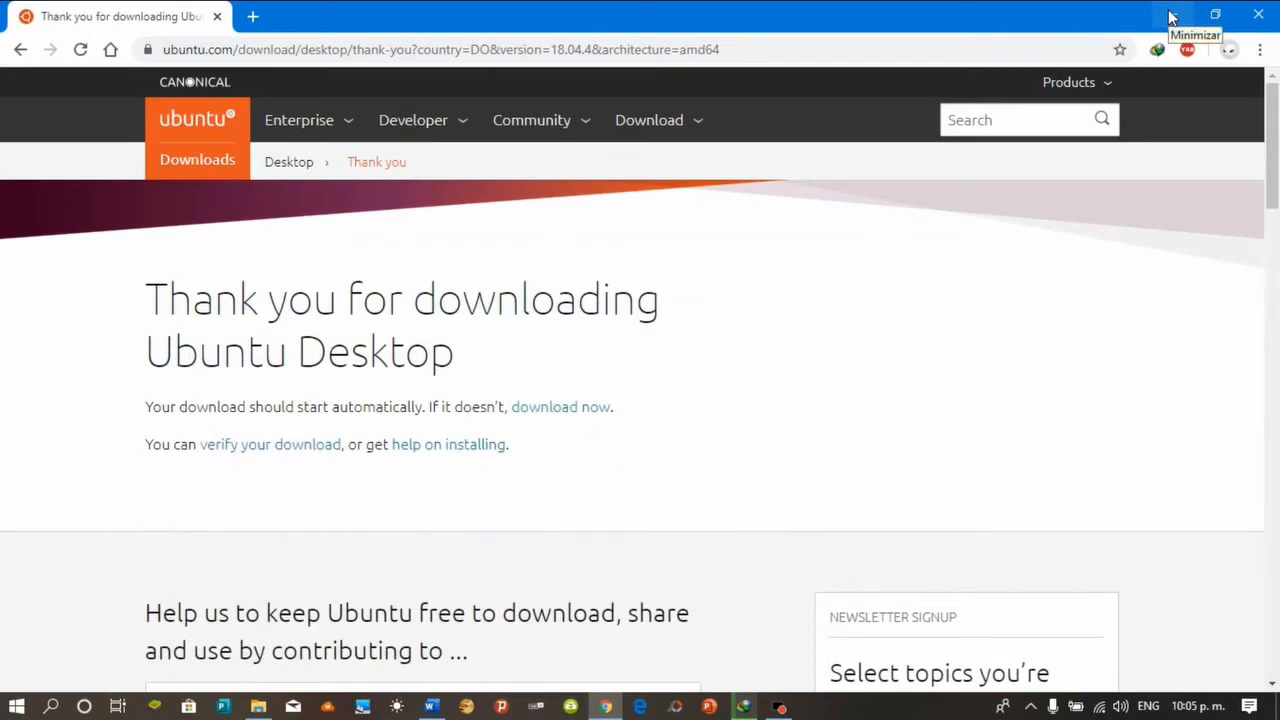
{"action": "left_click", "coordinate": [1172, 15]}
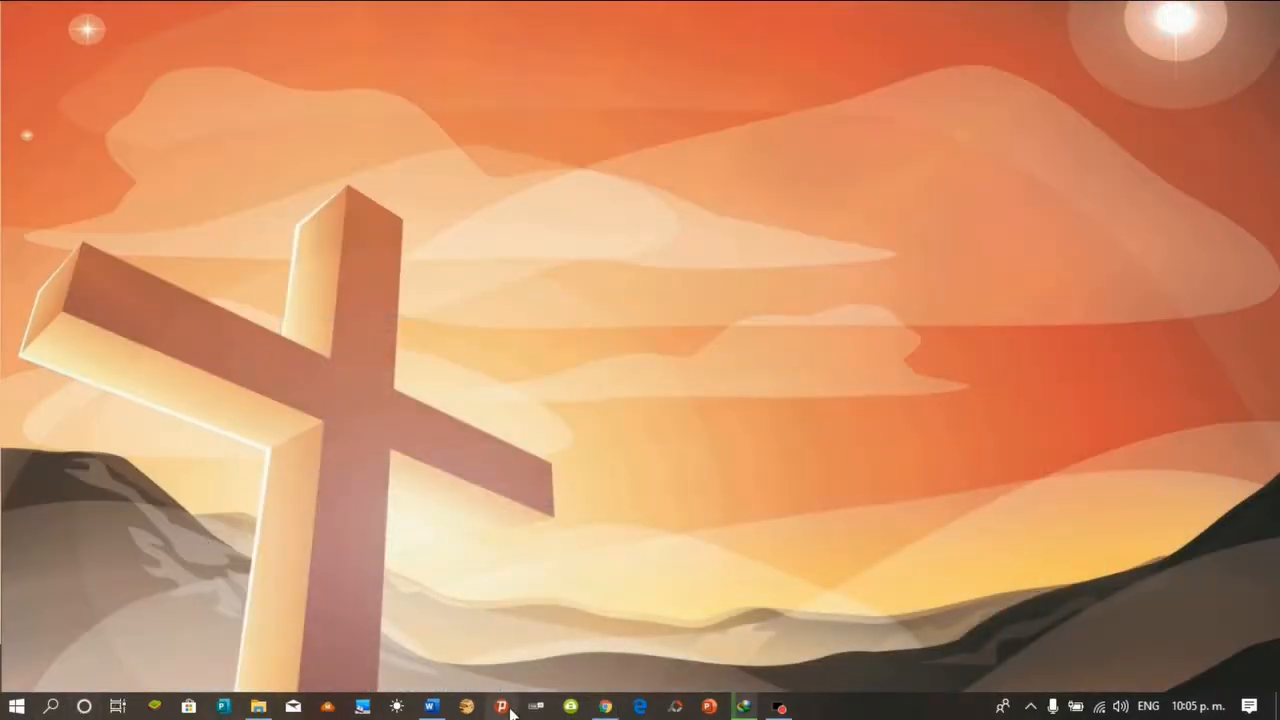
{"action": "left_click", "coordinate": [605, 706]}
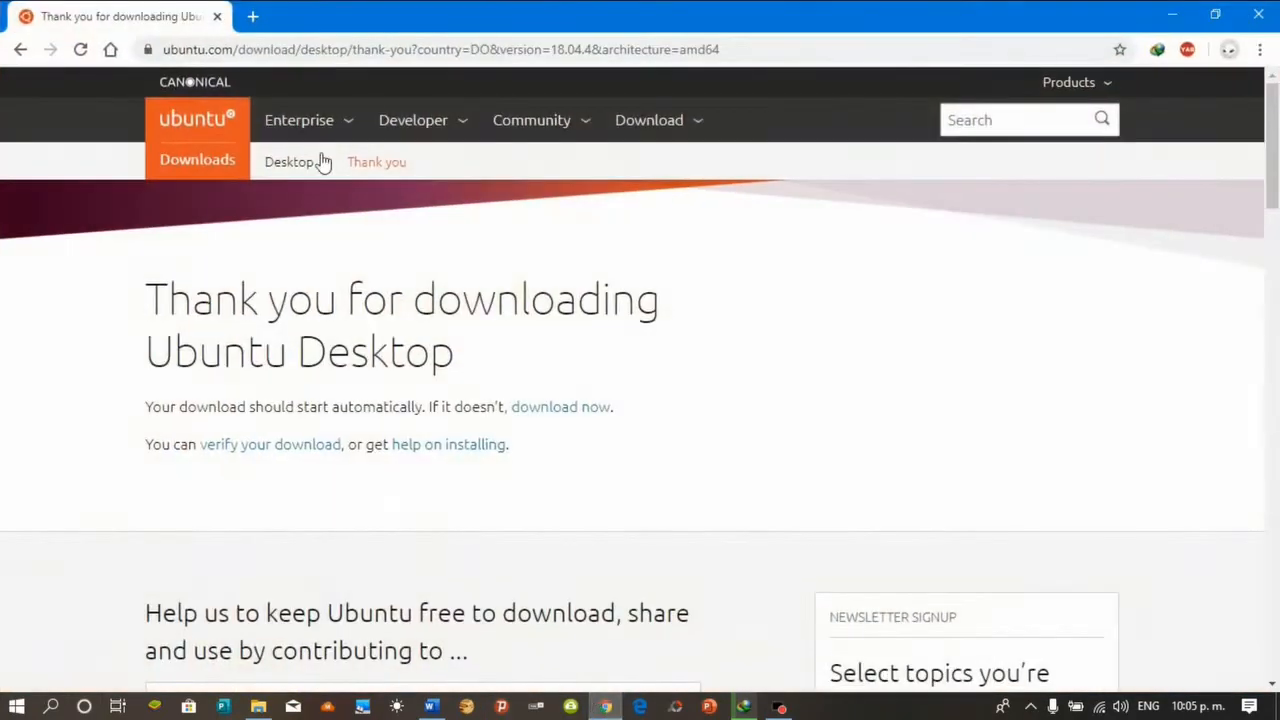
{"action": "left_click", "coordinate": [253, 17]}
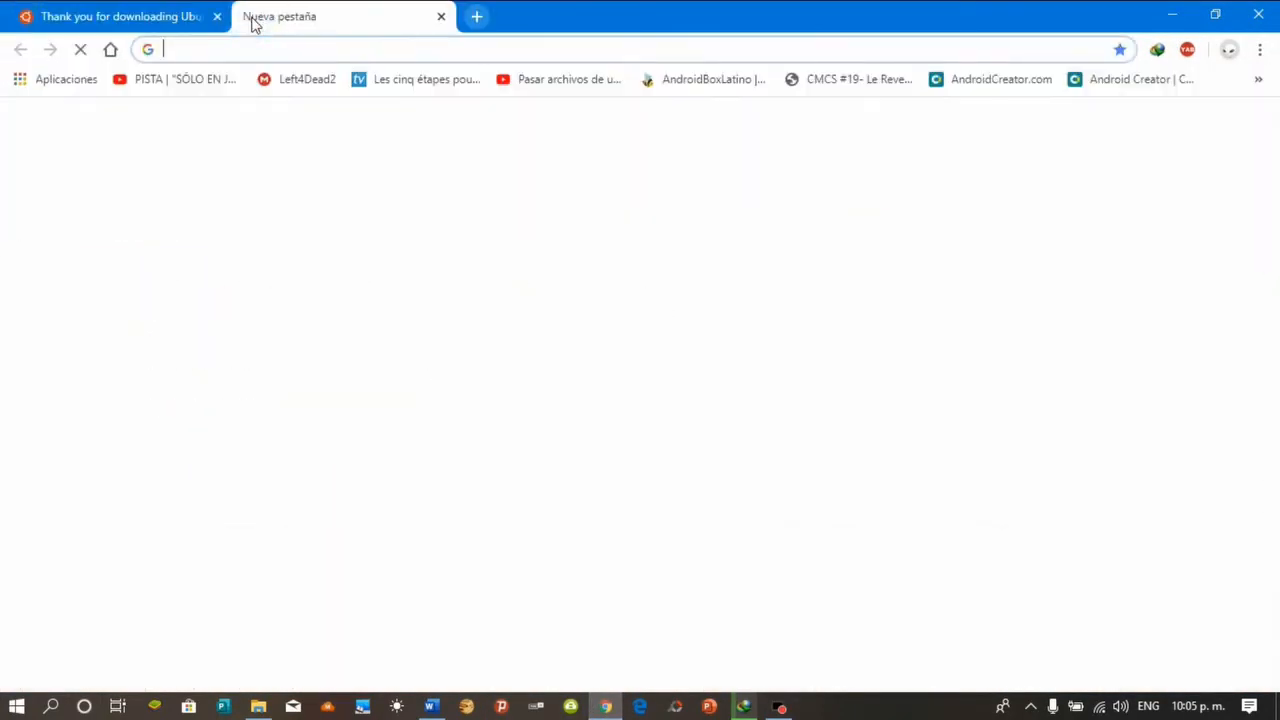
Search 'yumi multiboot' and open Pendrivelinux's YUMI page at the YUMI-2.0.6.9.exe download section
{"action": "type", "text": "yumi"}
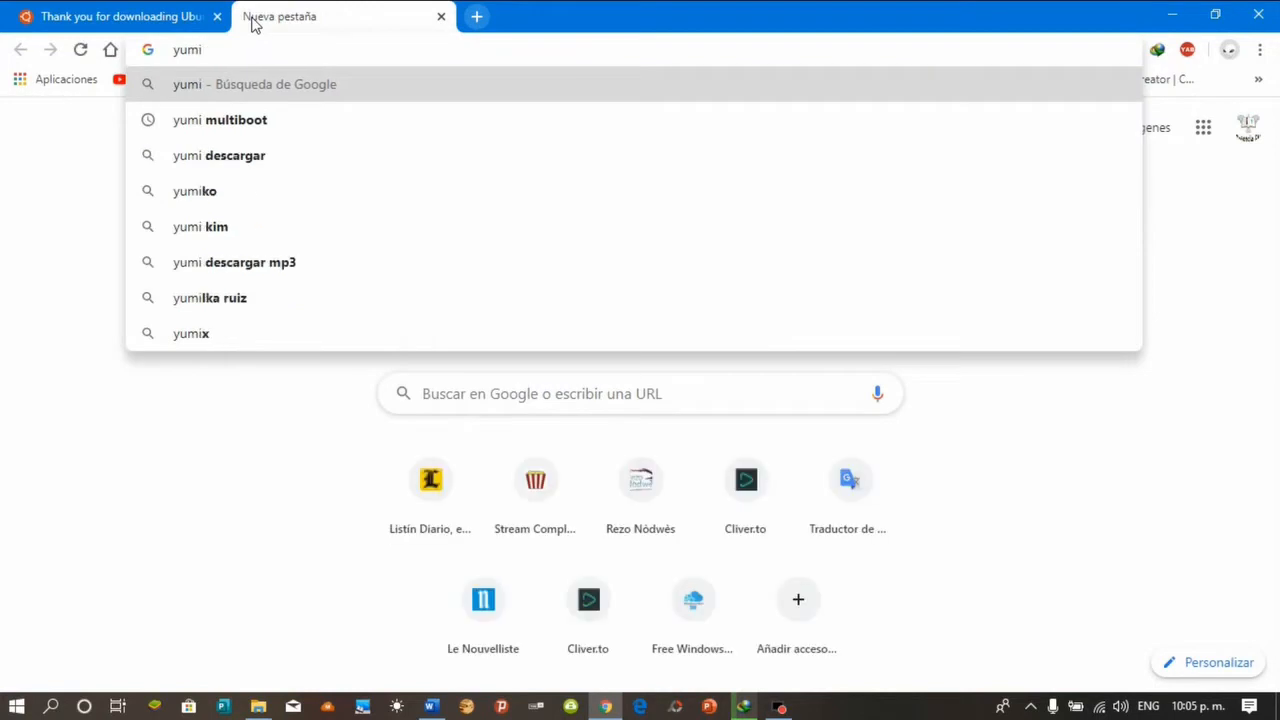
{"action": "left_click", "coordinate": [248, 134]}
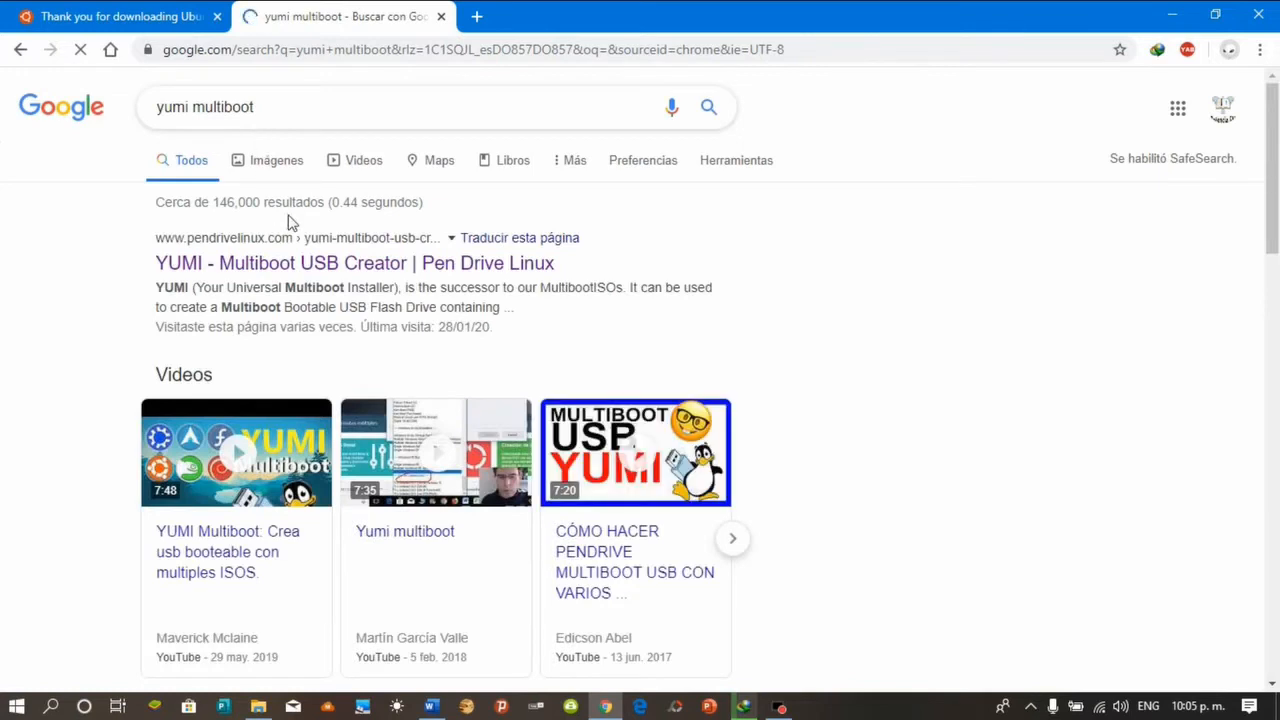
{"action": "left_click", "coordinate": [313, 265]}
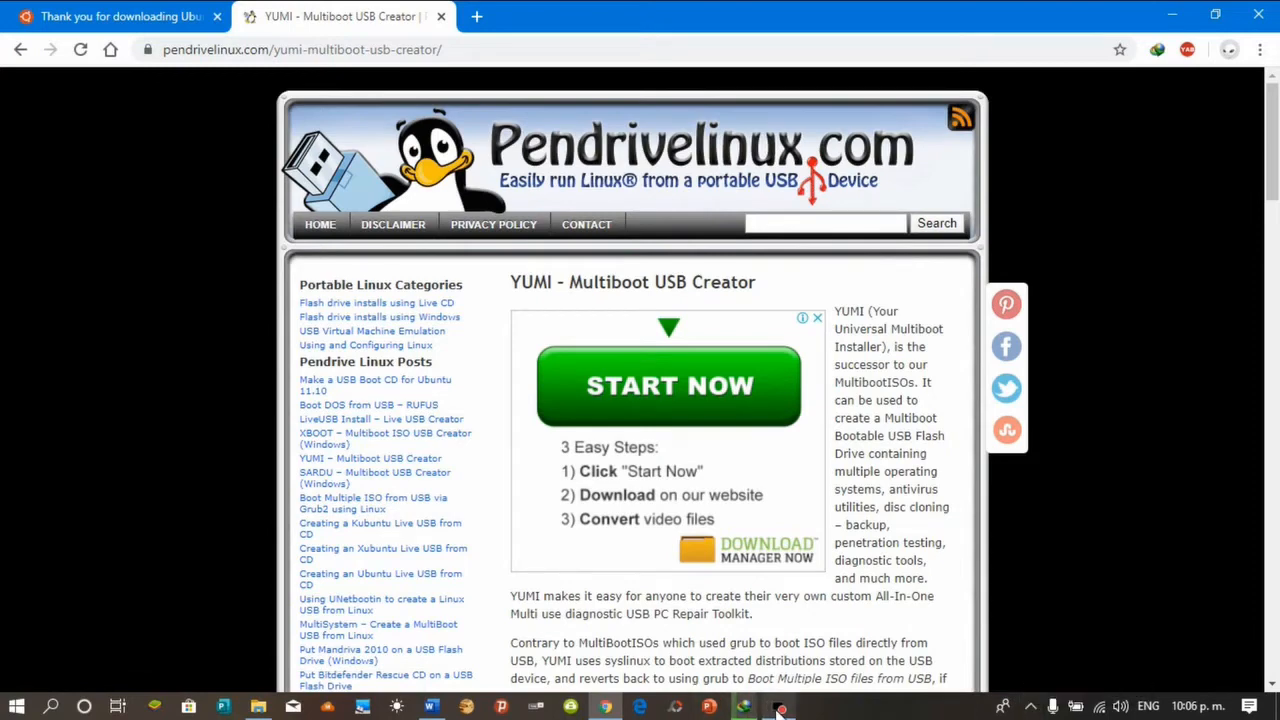
{"action": "mouse_move", "coordinate": [781, 710]}
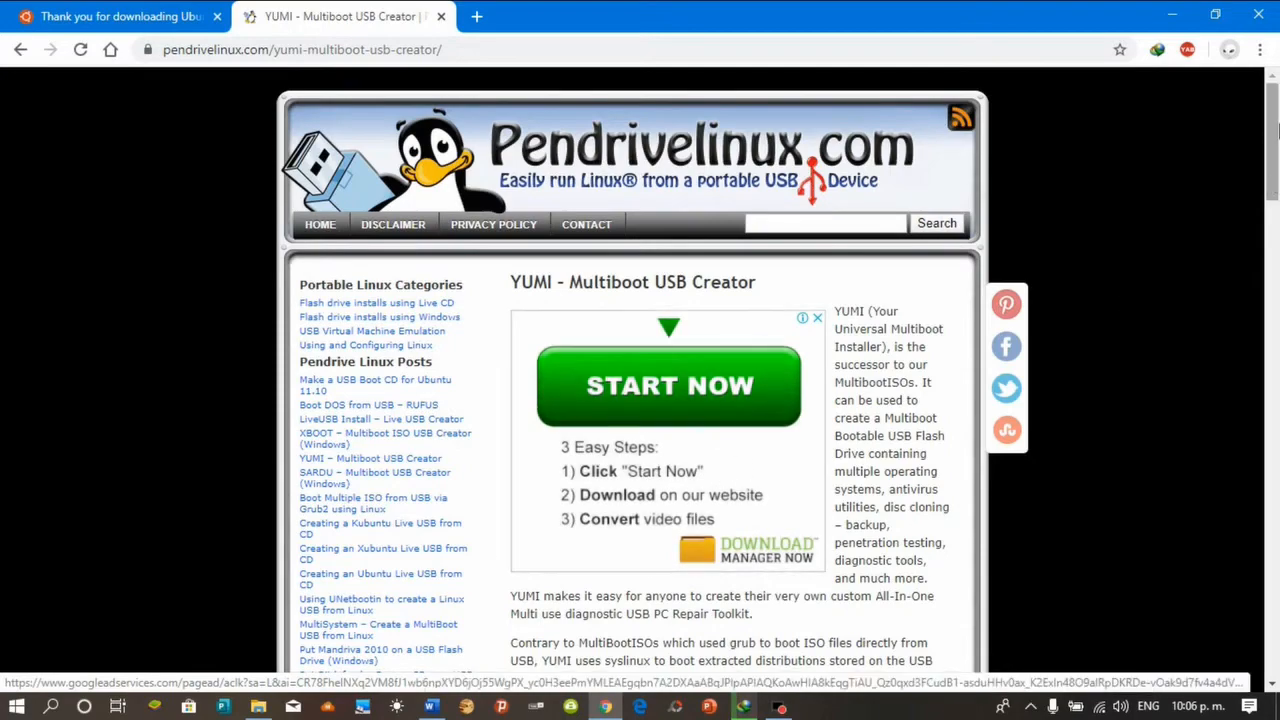
{"action": "scroll", "coordinate": [1249, 240], "scroll_direction": "down", "scroll_amount": 5}
{"action": "left_click_drag", "start_coordinate": [1277, 258], "coordinate": [1276, 372]}
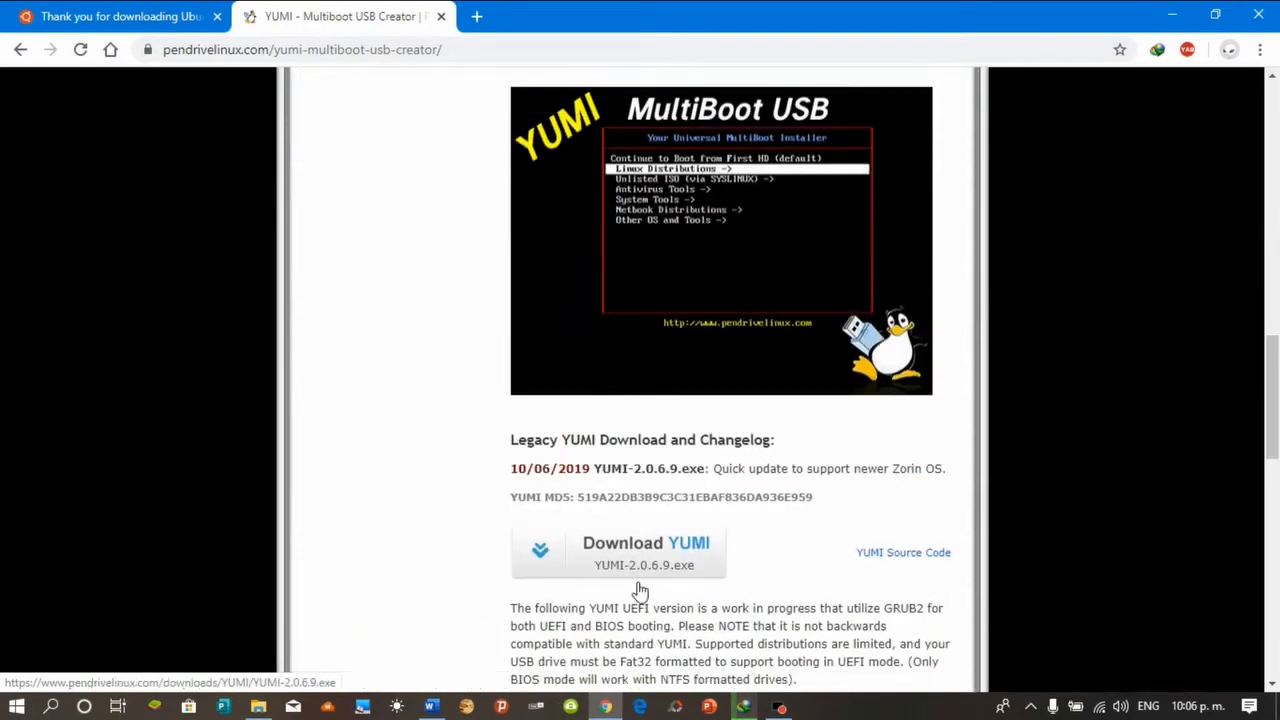
Download YUMI-2.0.6.9.exe and open its Descargas\Programs folder
{"action": "left_click", "coordinate": [655, 555]}
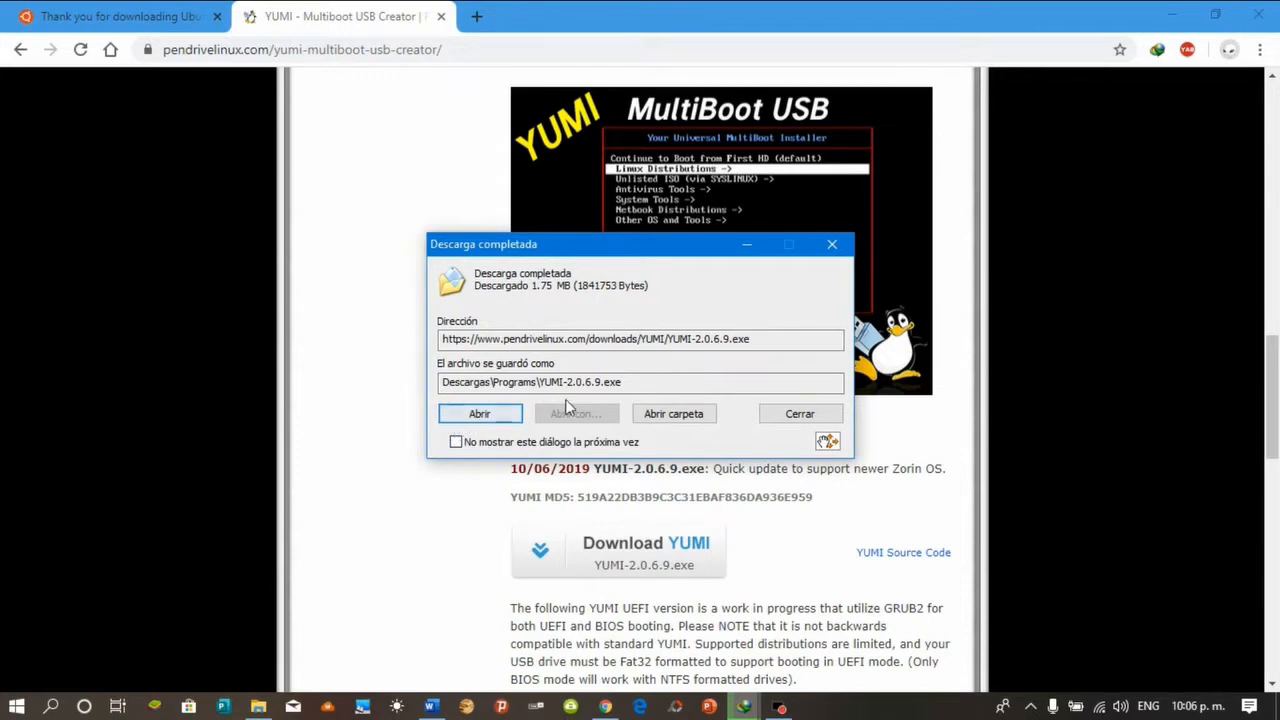
{"action": "left_click", "coordinate": [690, 415]}
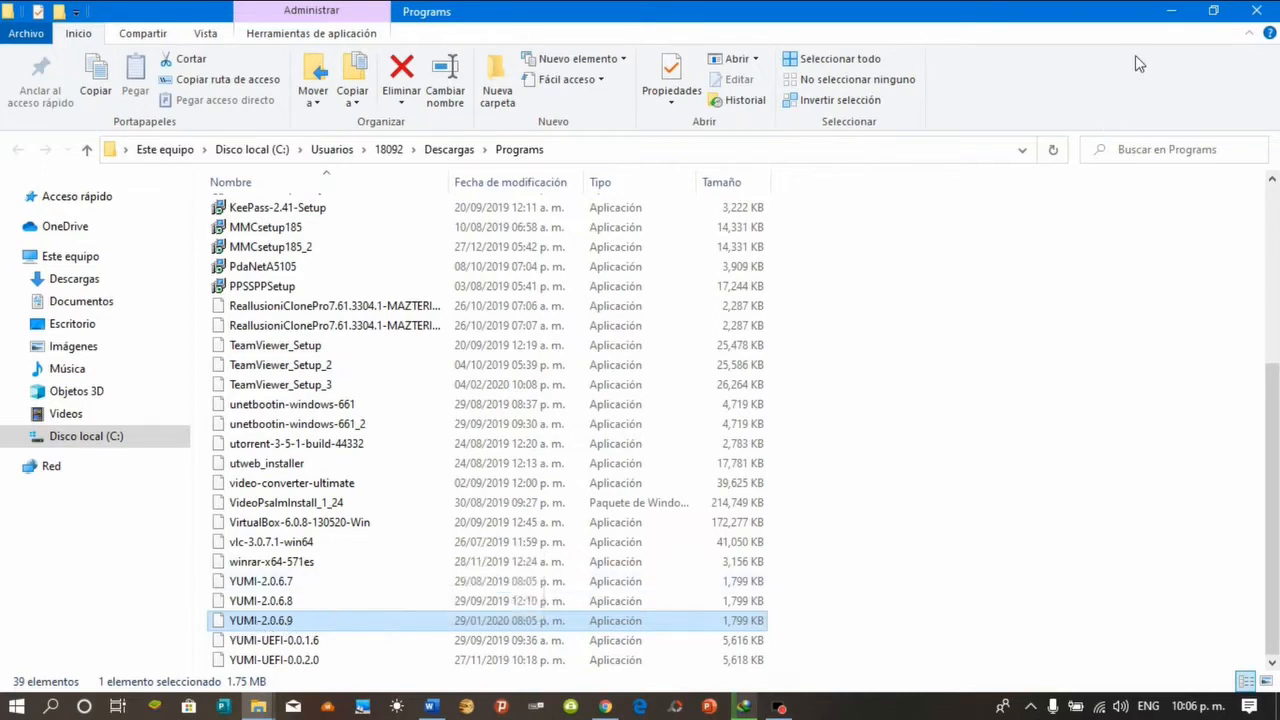
Run YUMI-2.0.6.9 as administrator and minimize the Programs folder window
{"action": "right_click", "coordinate": [240, 624]}
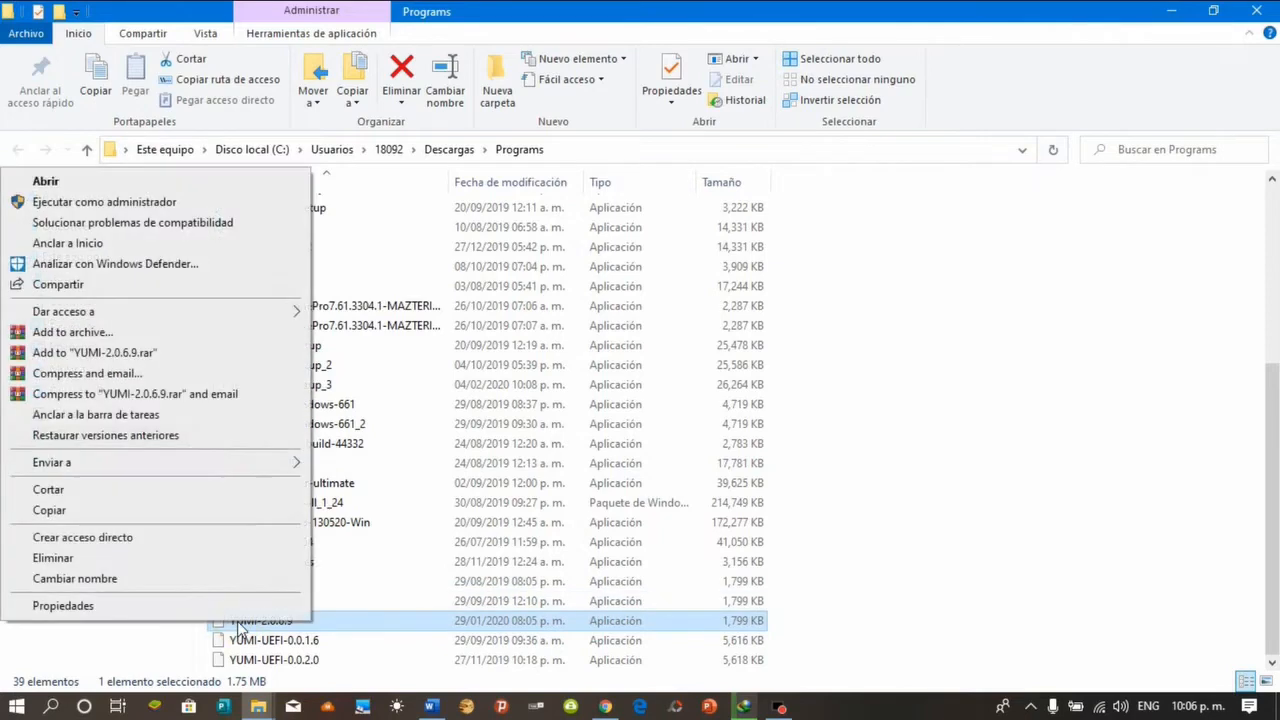
{"action": "left_click", "coordinate": [60, 204]}
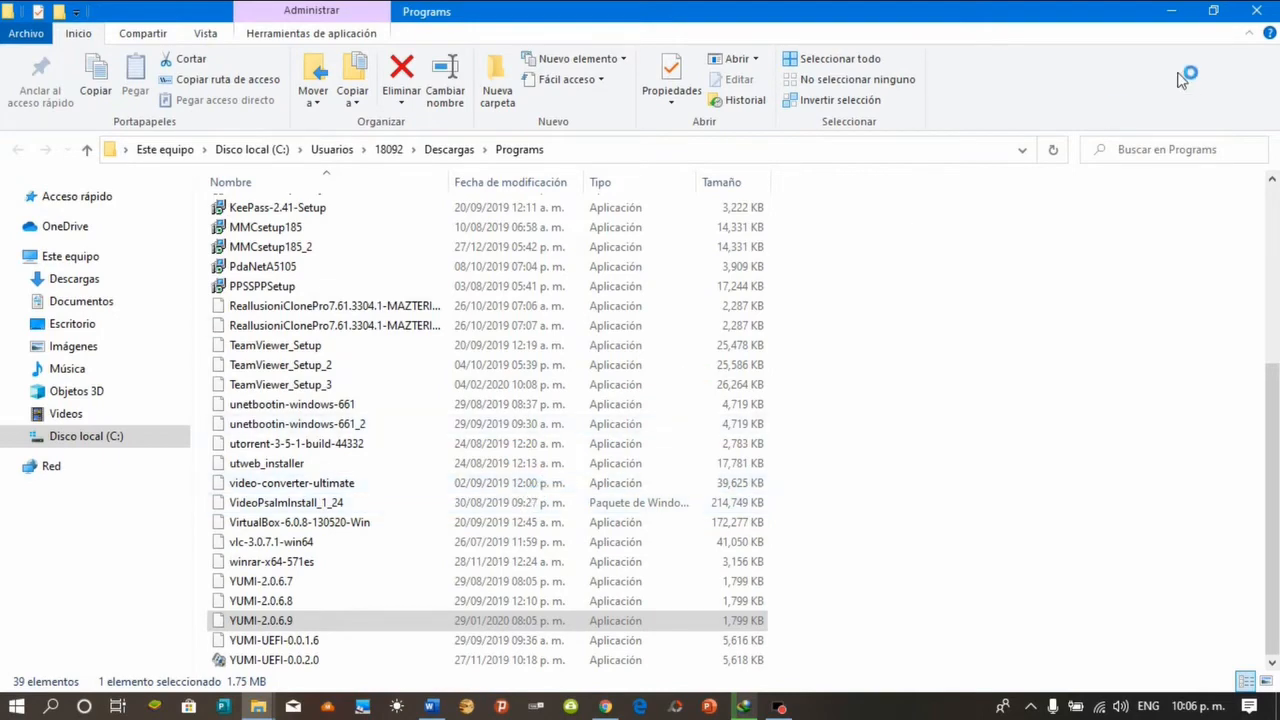
{"action": "left_click", "coordinate": [1173, 12]}
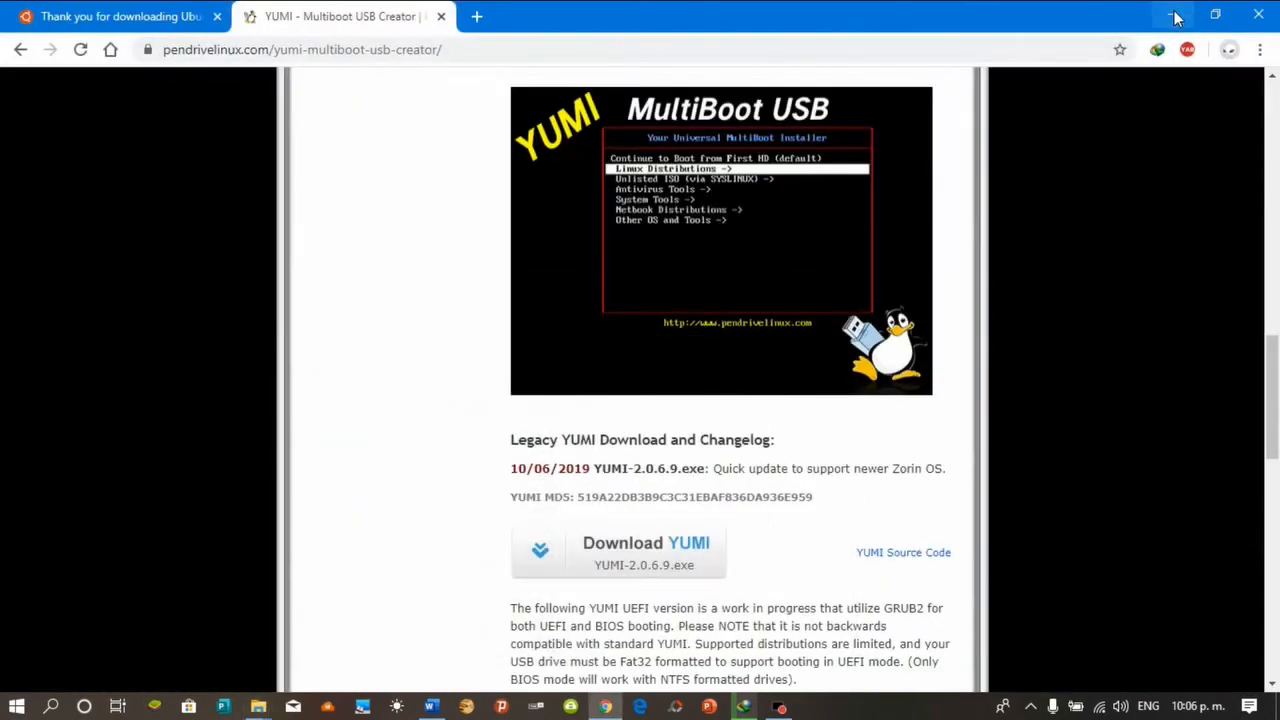
Minimize Chrome and accept the YUMI 2.0.6.9 license agreement
{"action": "left_click", "coordinate": [1176, 17]}
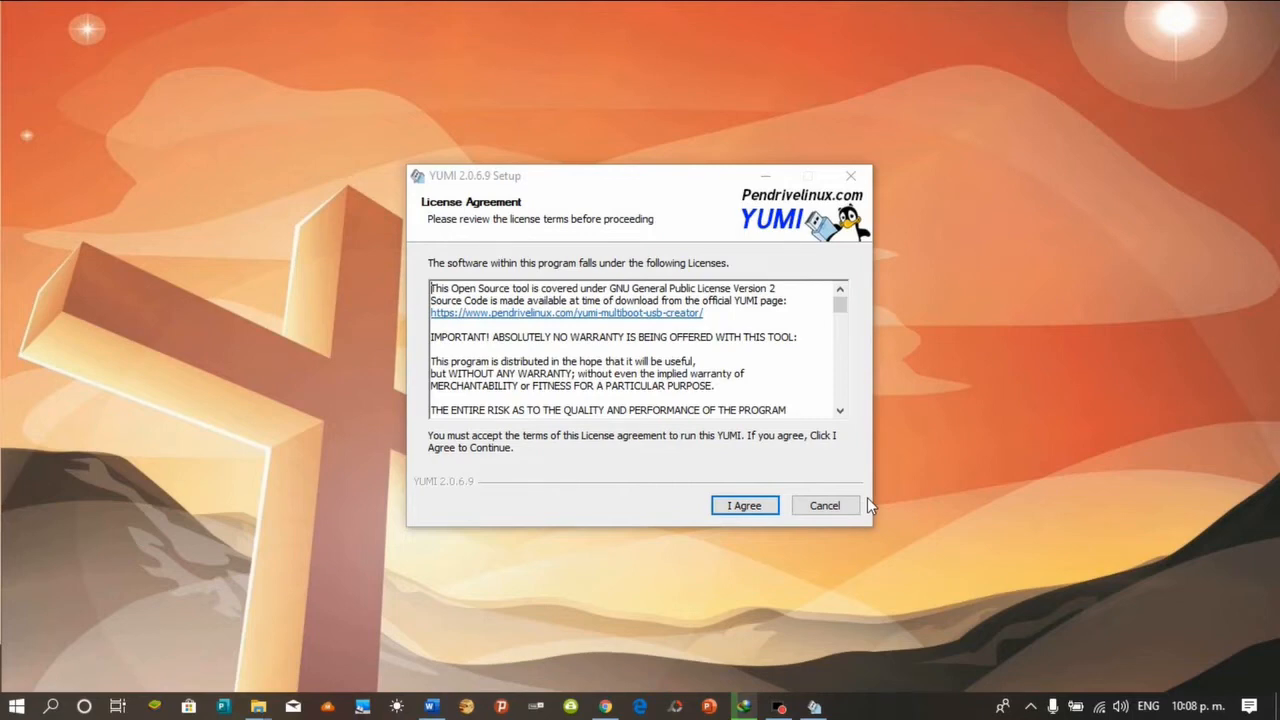
{"action": "left_click", "coordinate": [761, 507]}
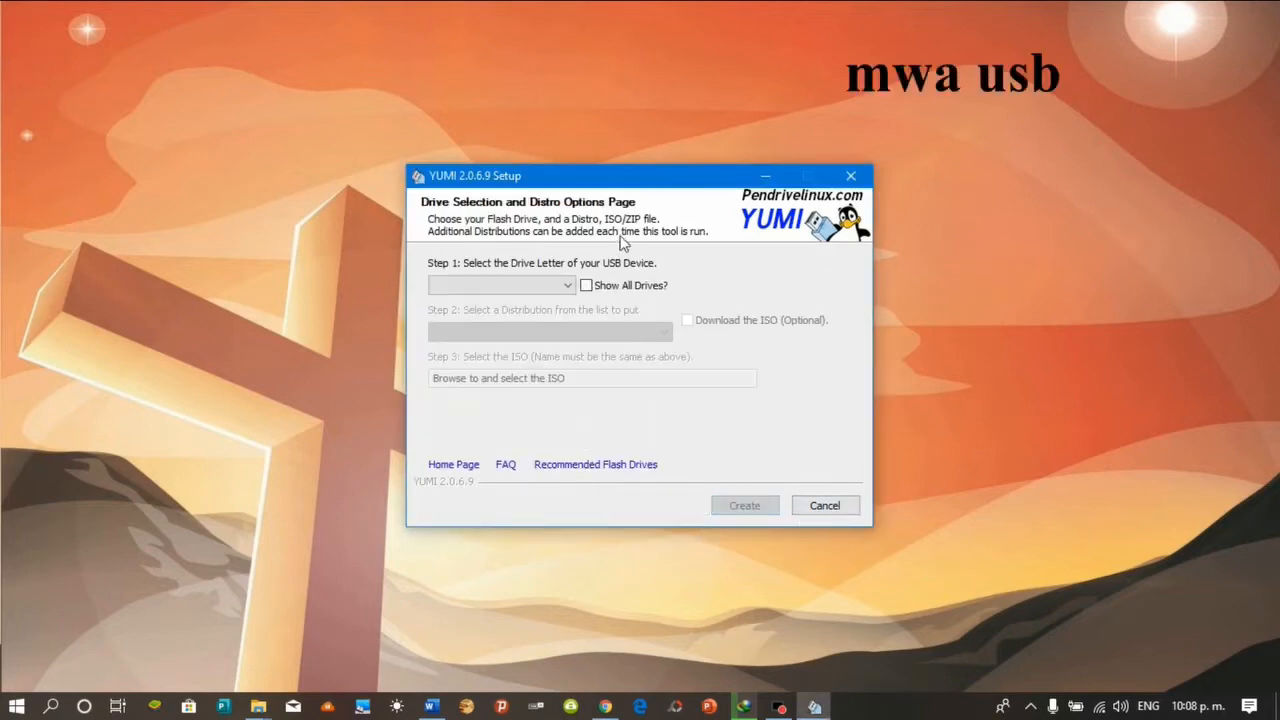
Set G:\ (Disk 1) MULTIBOOT as the target drive and Ubuntu as the distribution
{"action": "left_click", "coordinate": [568, 285]}
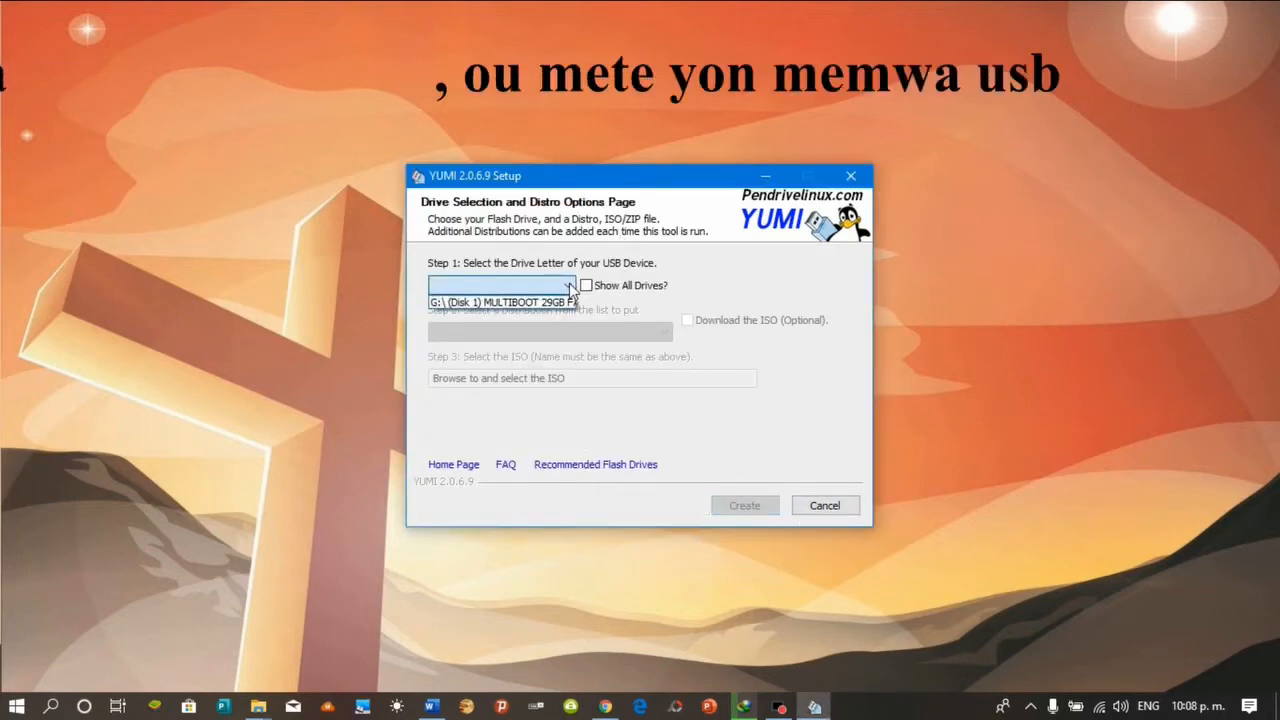
{"action": "left_click", "coordinate": [551, 304]}
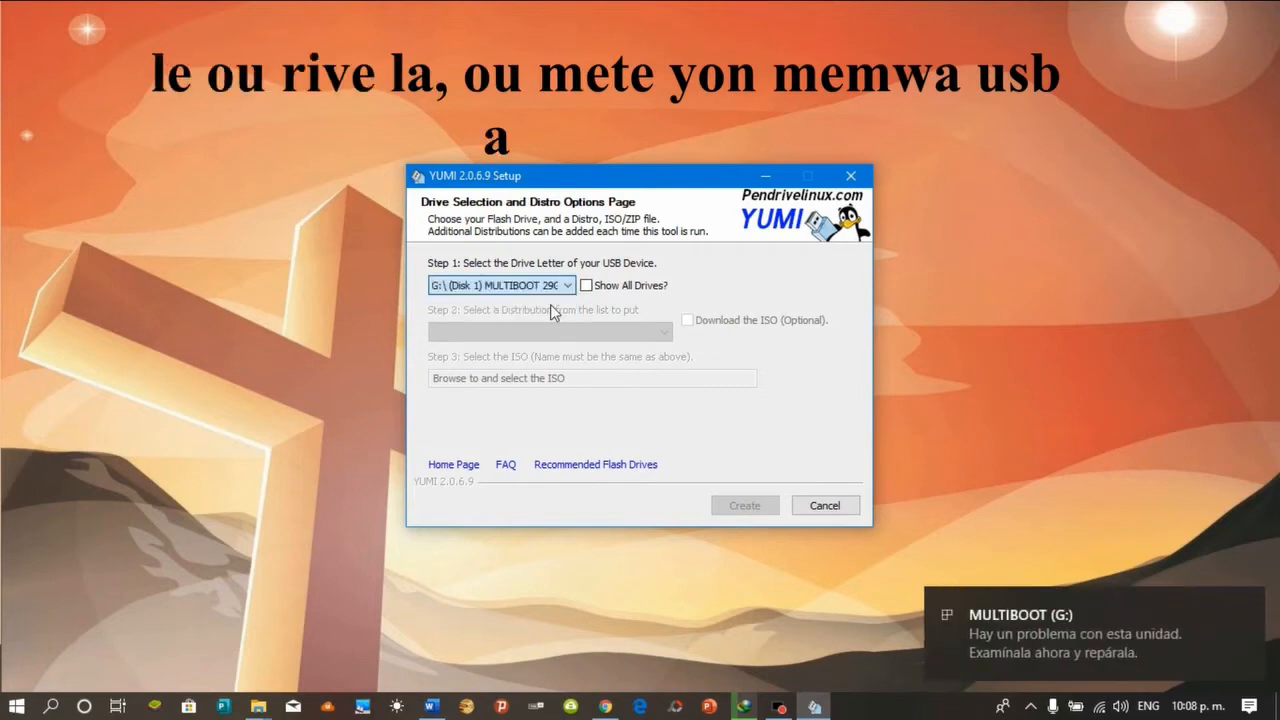
{"action": "left_click", "coordinate": [586, 286]}
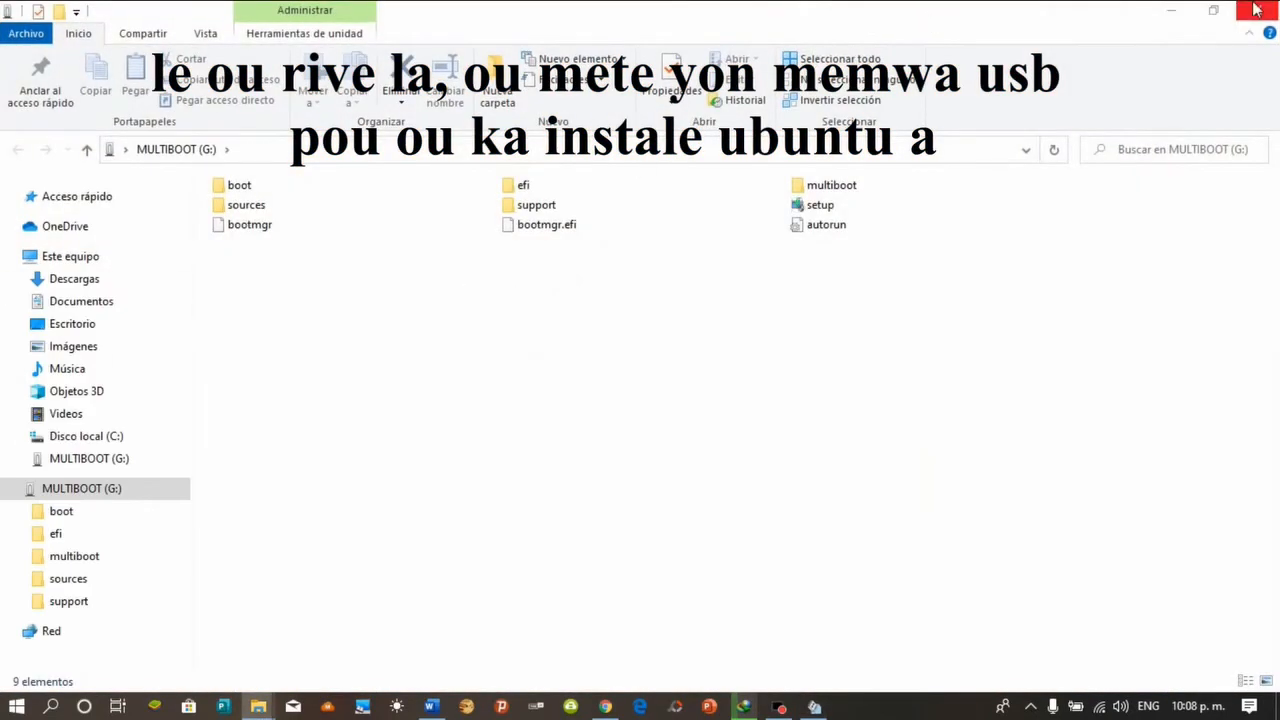
{"action": "left_click", "coordinate": [1176, 10]}
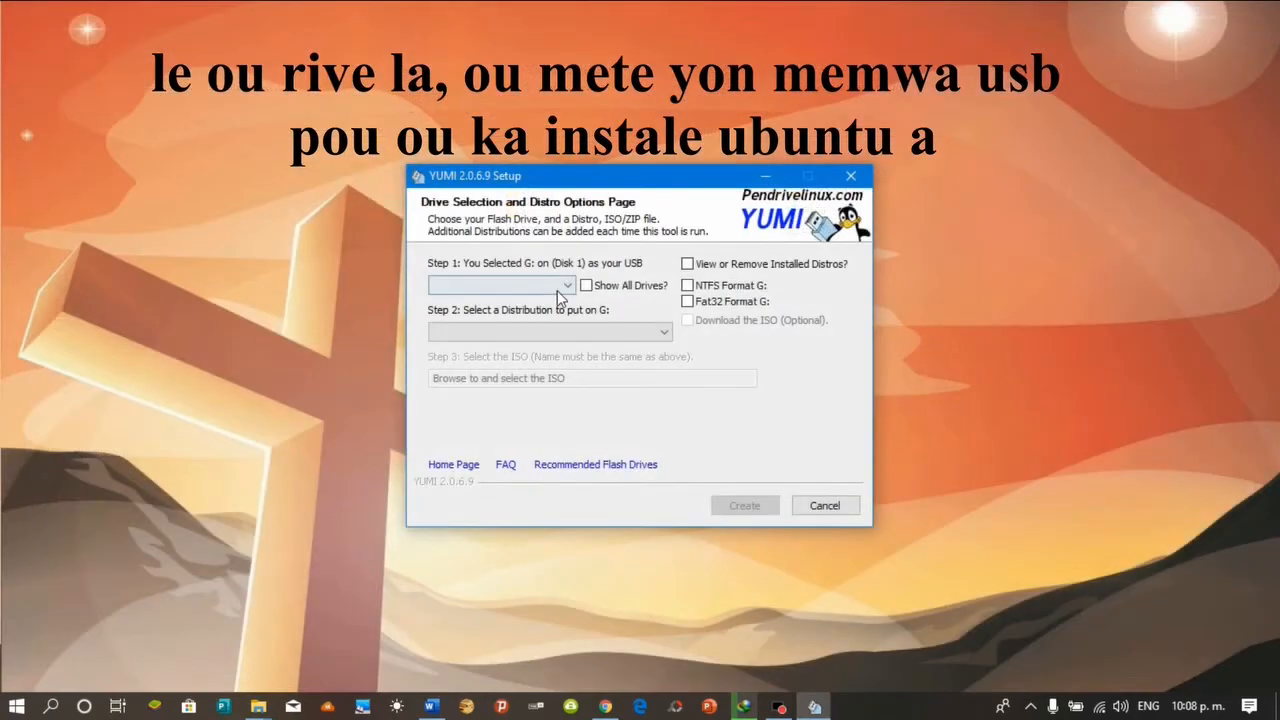
{"action": "left_click", "coordinate": [525, 285]}
{"action": "left_click", "coordinate": [526, 303]}
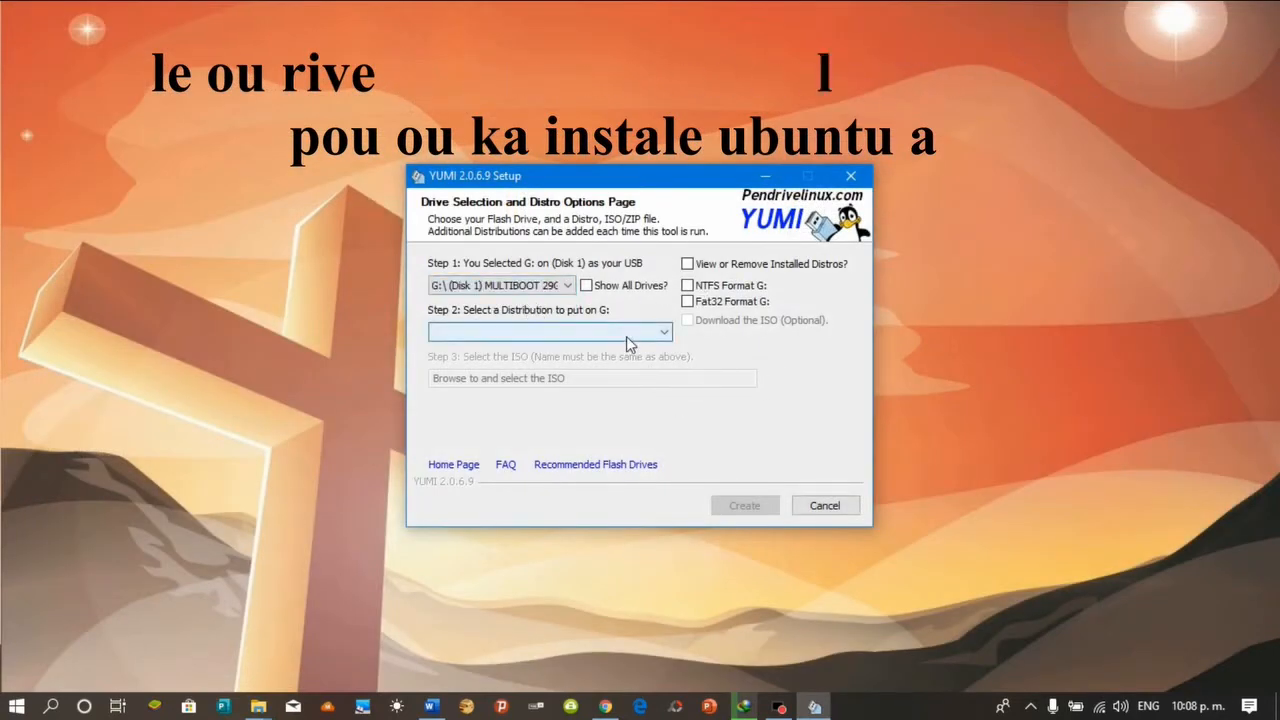
{"action": "left_click", "coordinate": [628, 336]}
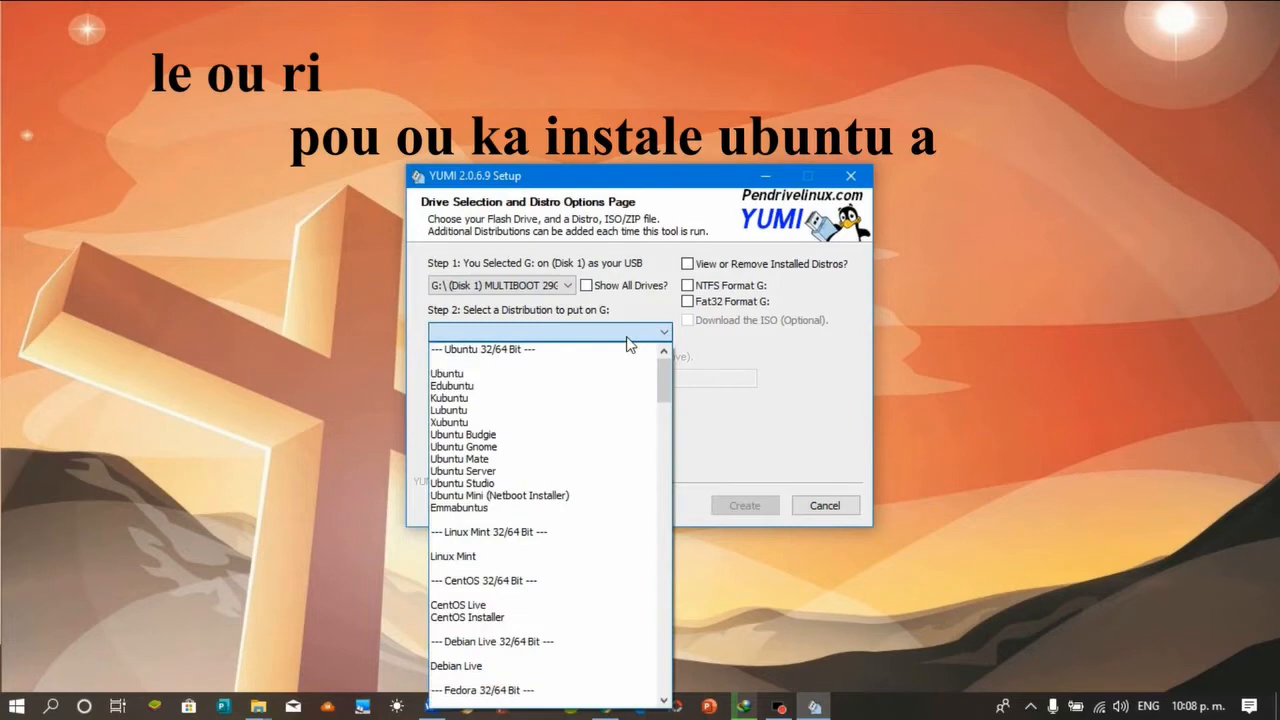
{"action": "left_click", "coordinate": [470, 374]}
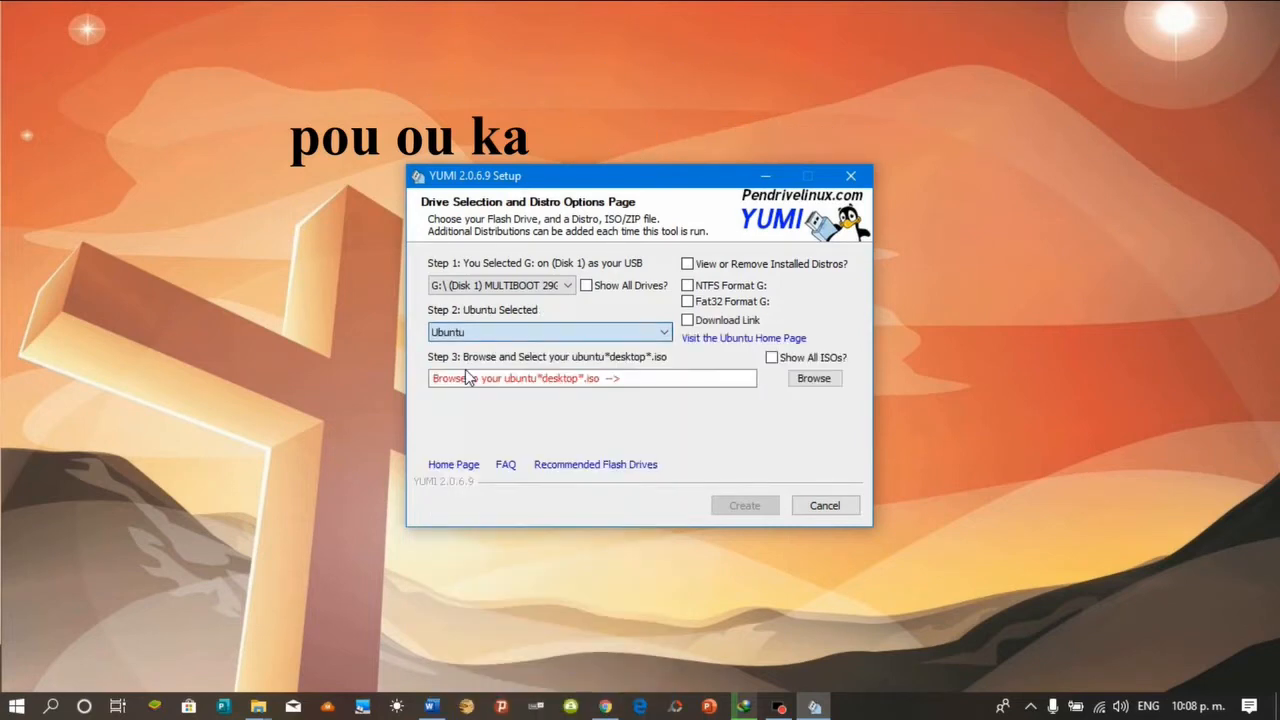
Choose ubuntu-18.04.4-desktop-amd64.iso from Descargas as the Step 3 ISO
{"action": "left_click", "coordinate": [811, 380]}
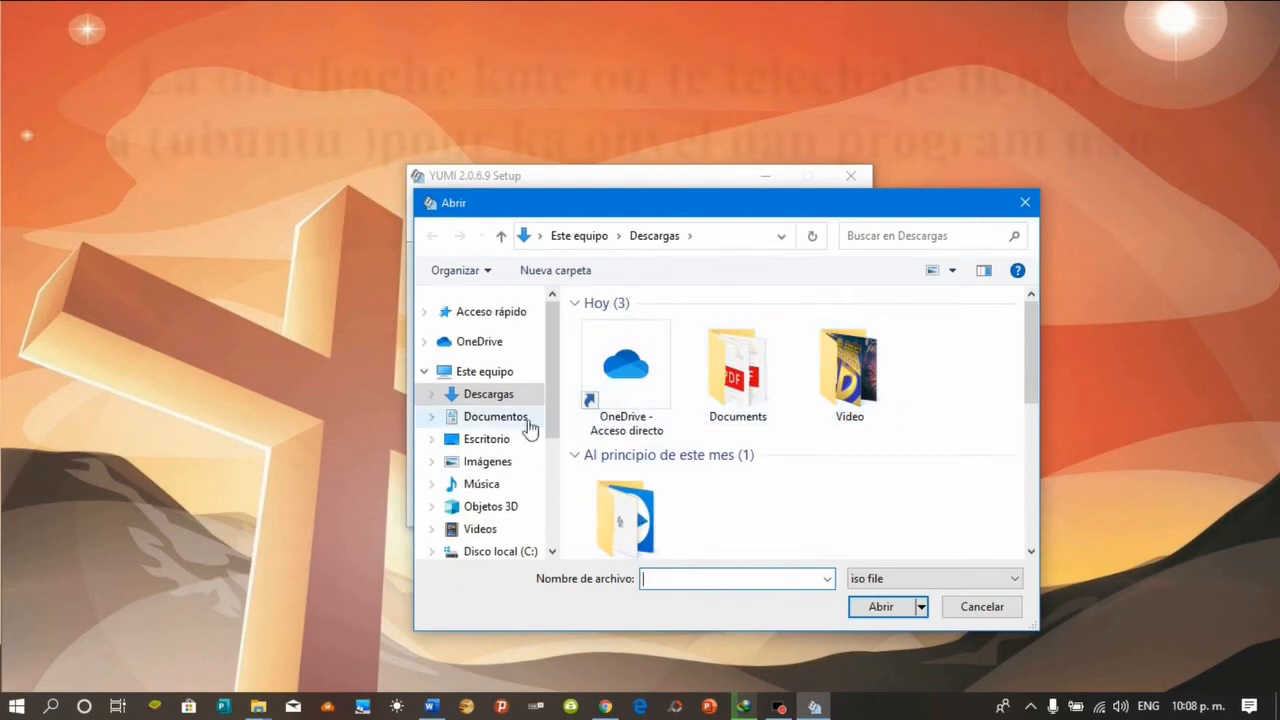
{"action": "left_click", "coordinate": [503, 400]}
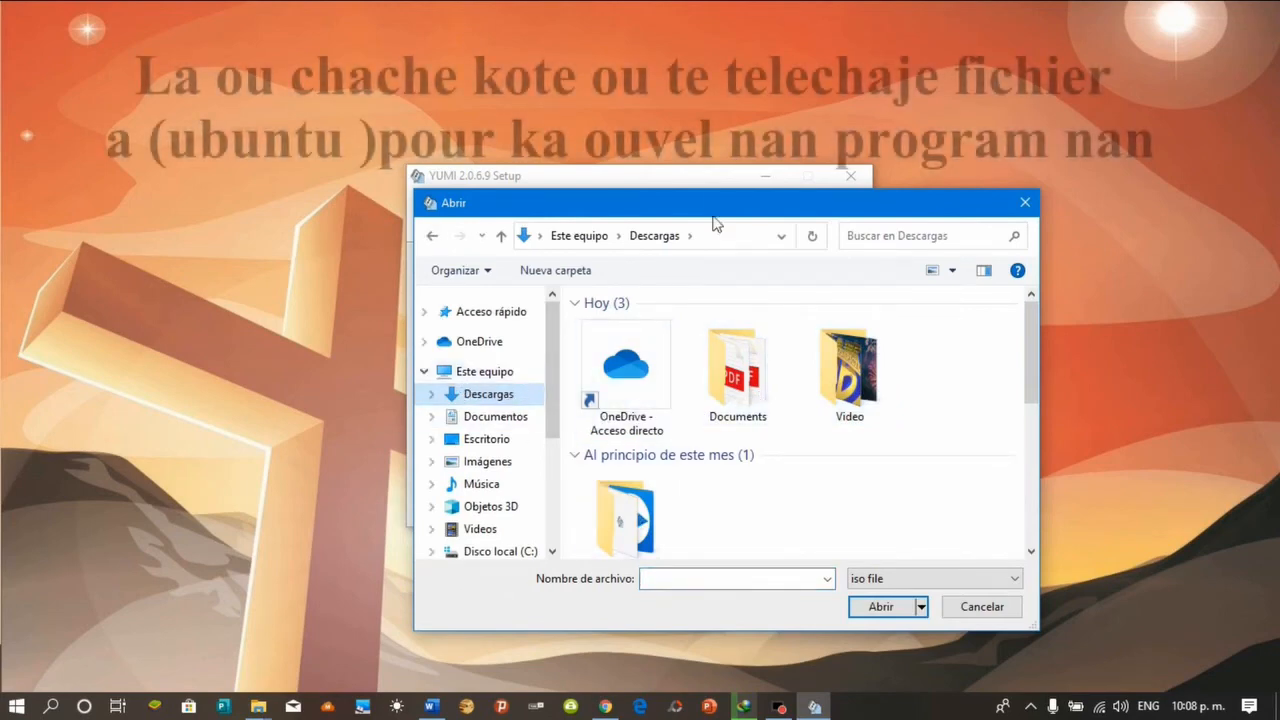
{"action": "double_click", "coordinate": [679, 204]}
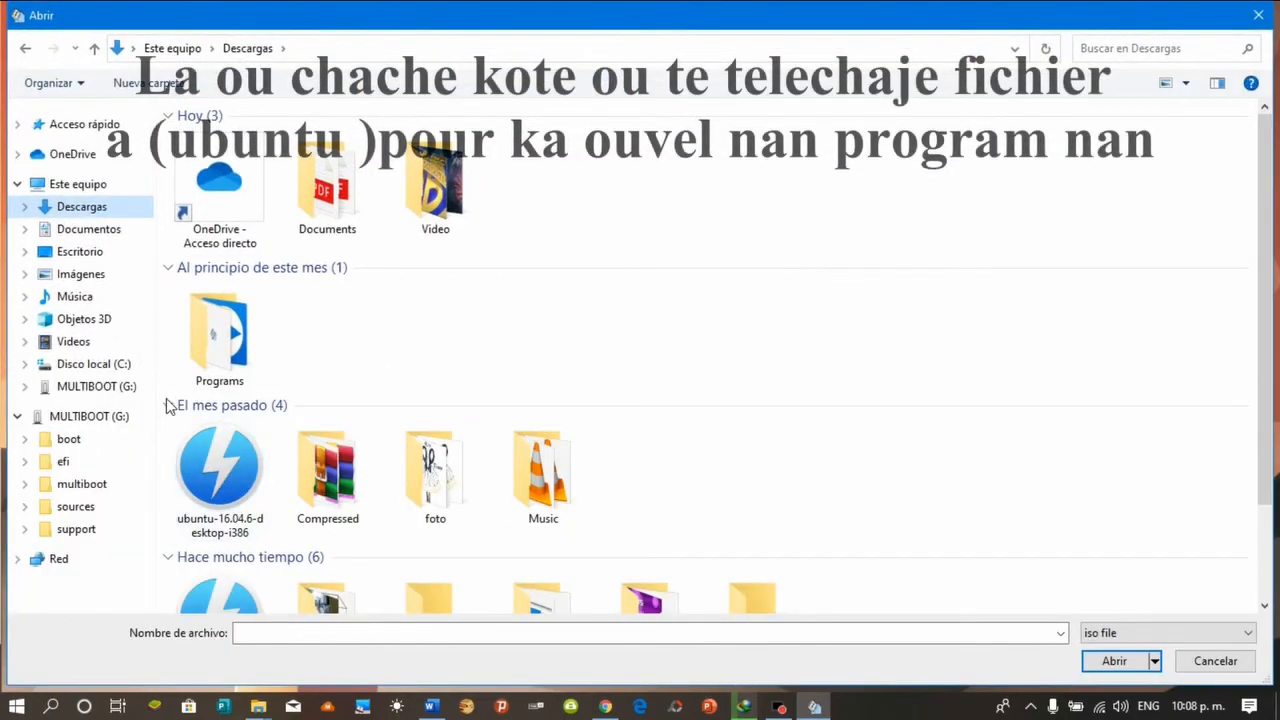
{"action": "left_click", "coordinate": [168, 268]}
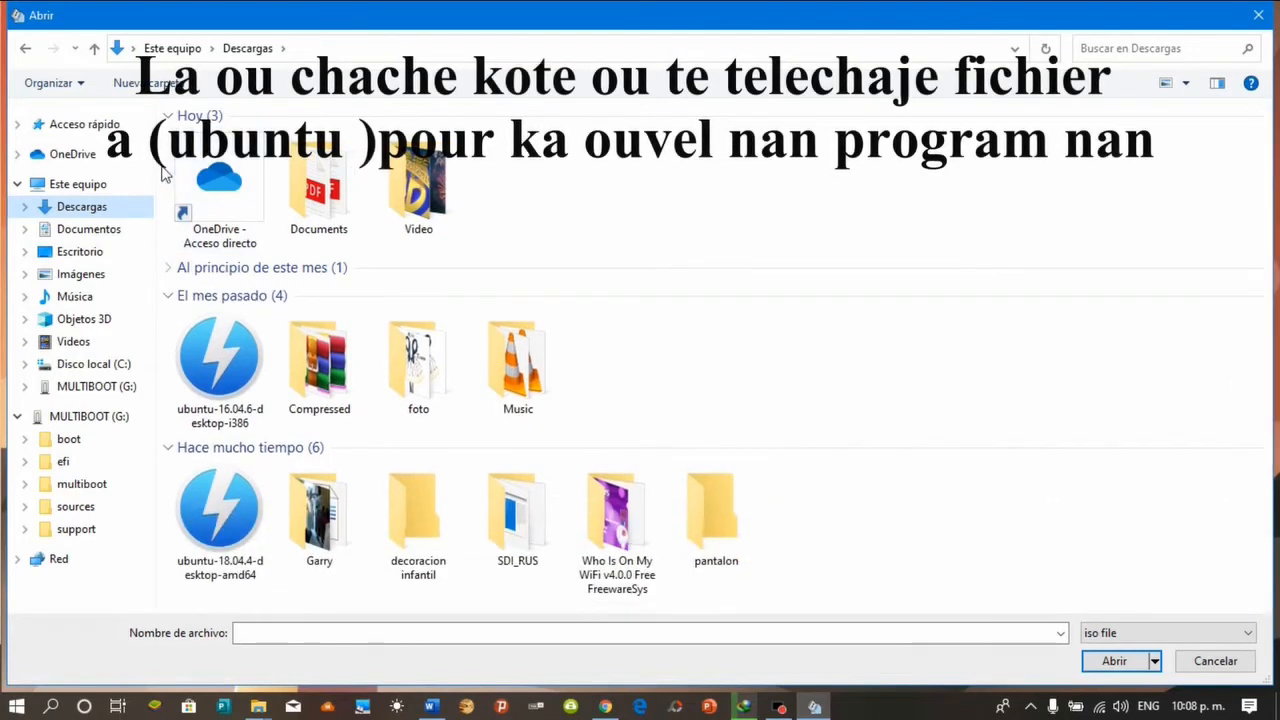
{"action": "left_click", "coordinate": [168, 116]}
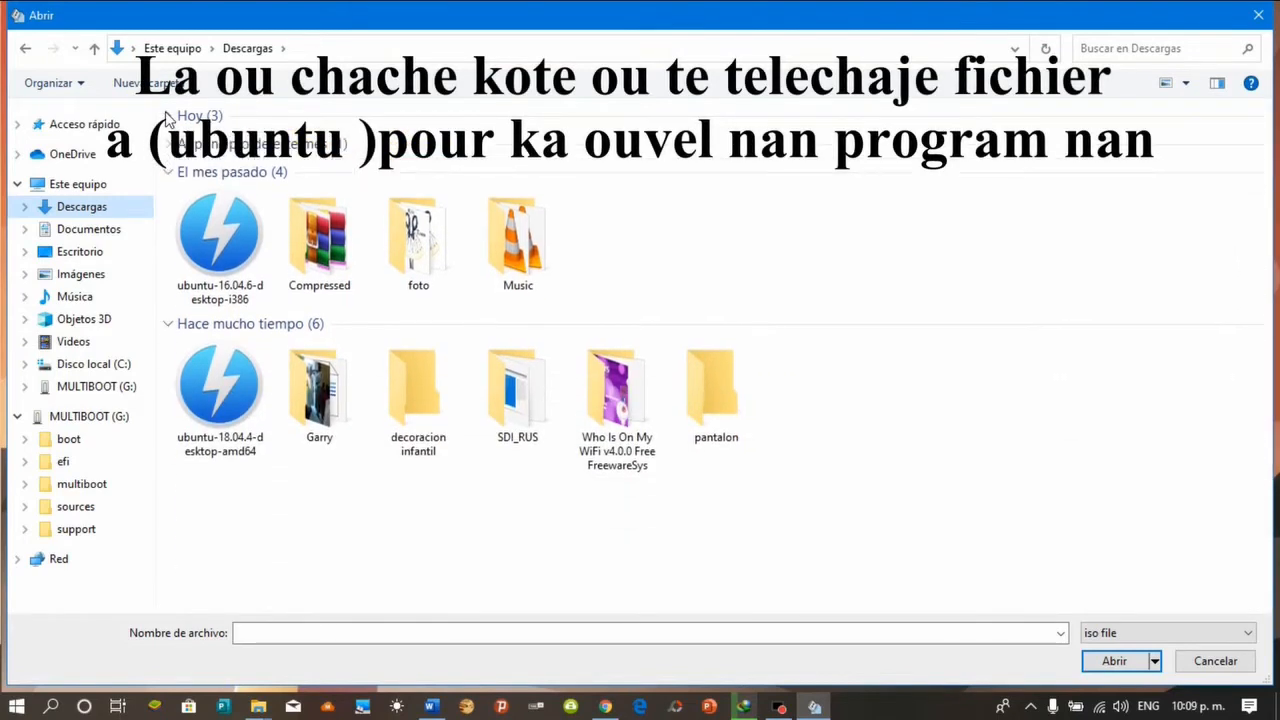
{"action": "left_click", "coordinate": [231, 386]}
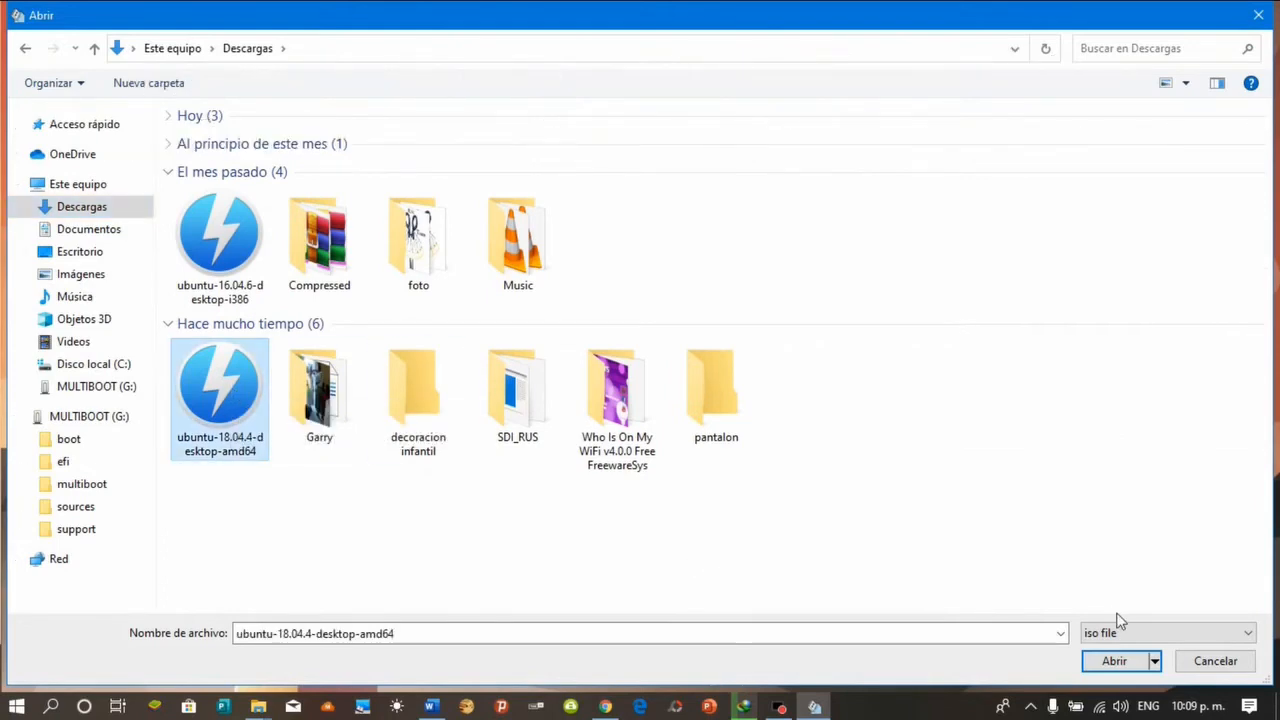
{"action": "left_click", "coordinate": [1116, 661]}
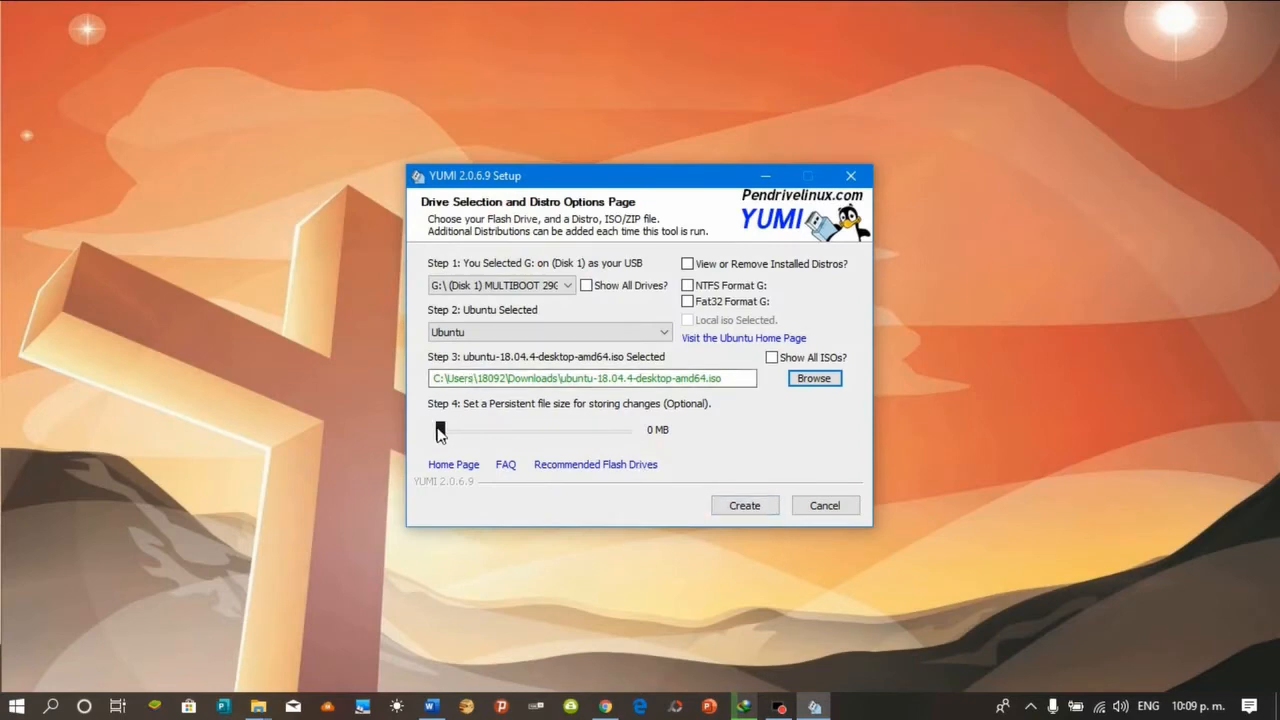
Set a 1797 MB persistent file and create the ubuntu-18.04.4-desktop-amd64 entry on G:
{"action": "left_click_drag", "start_coordinate": [440, 431], "coordinate": [521, 431]}
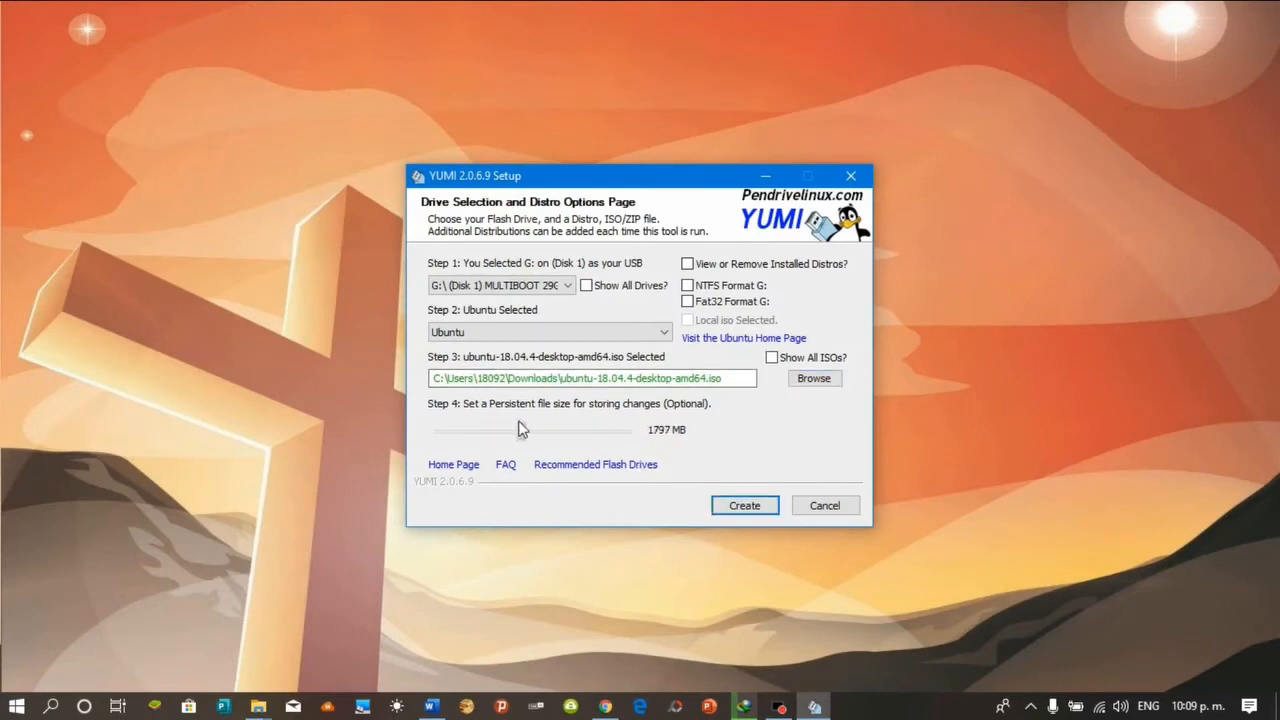
{"action": "left_click", "coordinate": [746, 506]}
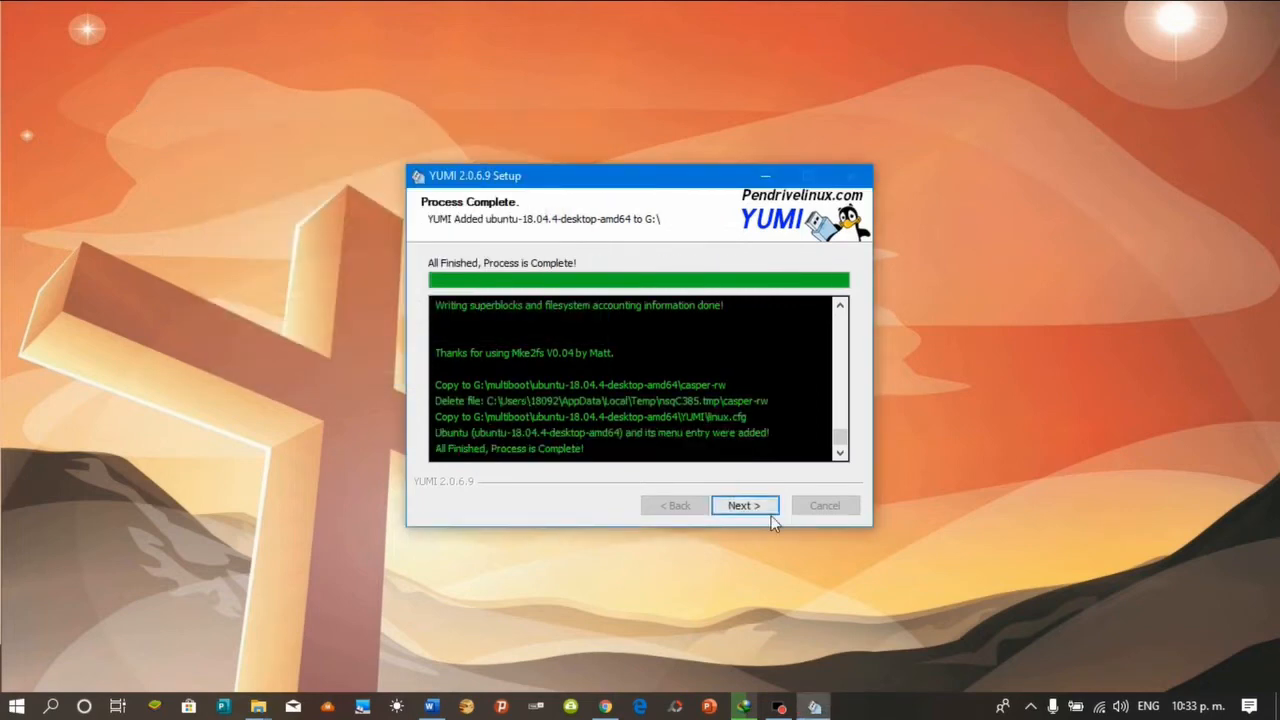
Move past Process Complete, decline adding more ISOs, and finish the YUMI wizard
{"action": "left_click", "coordinate": [757, 514]}
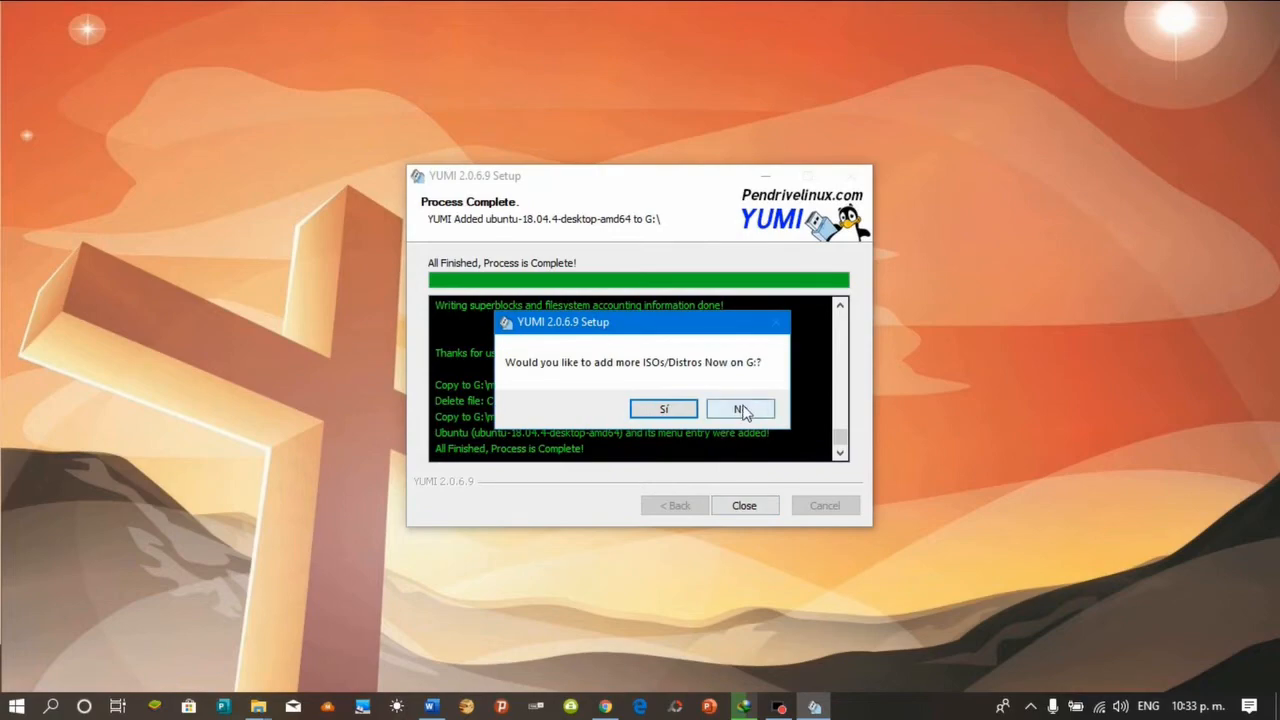
{"action": "left_click", "coordinate": [742, 410]}
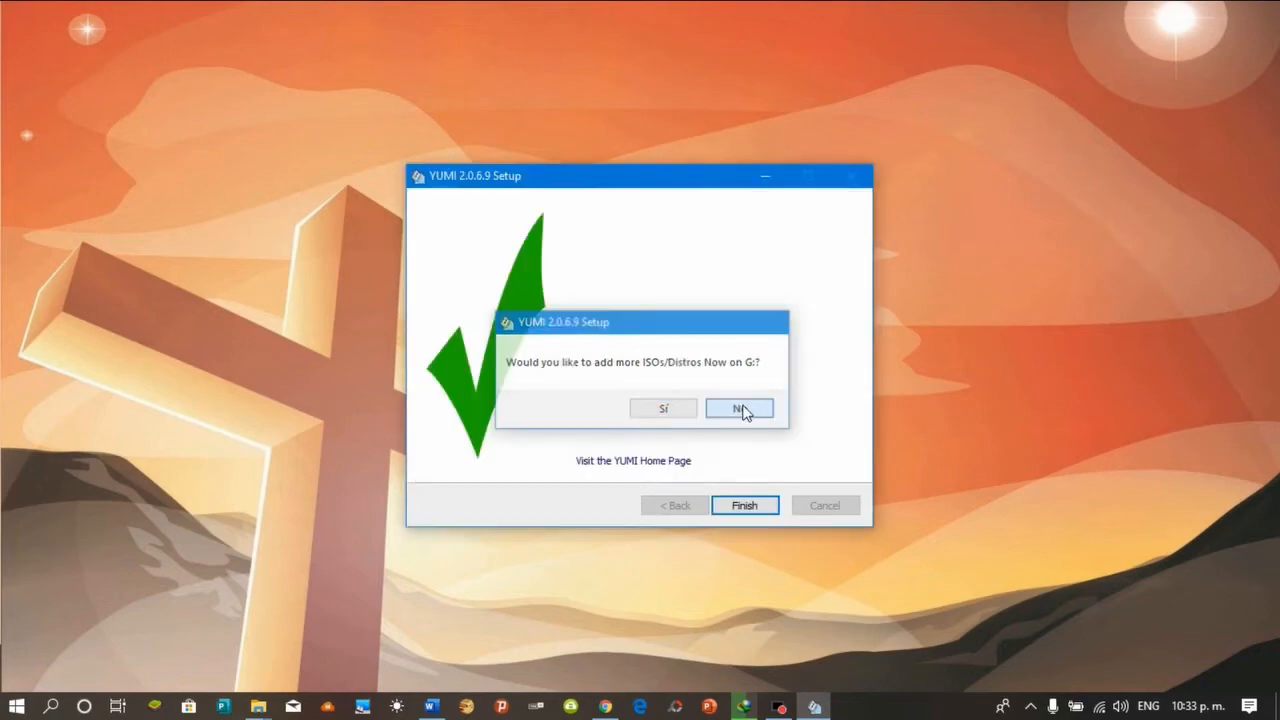
{"action": "left_click", "coordinate": [744, 506]}
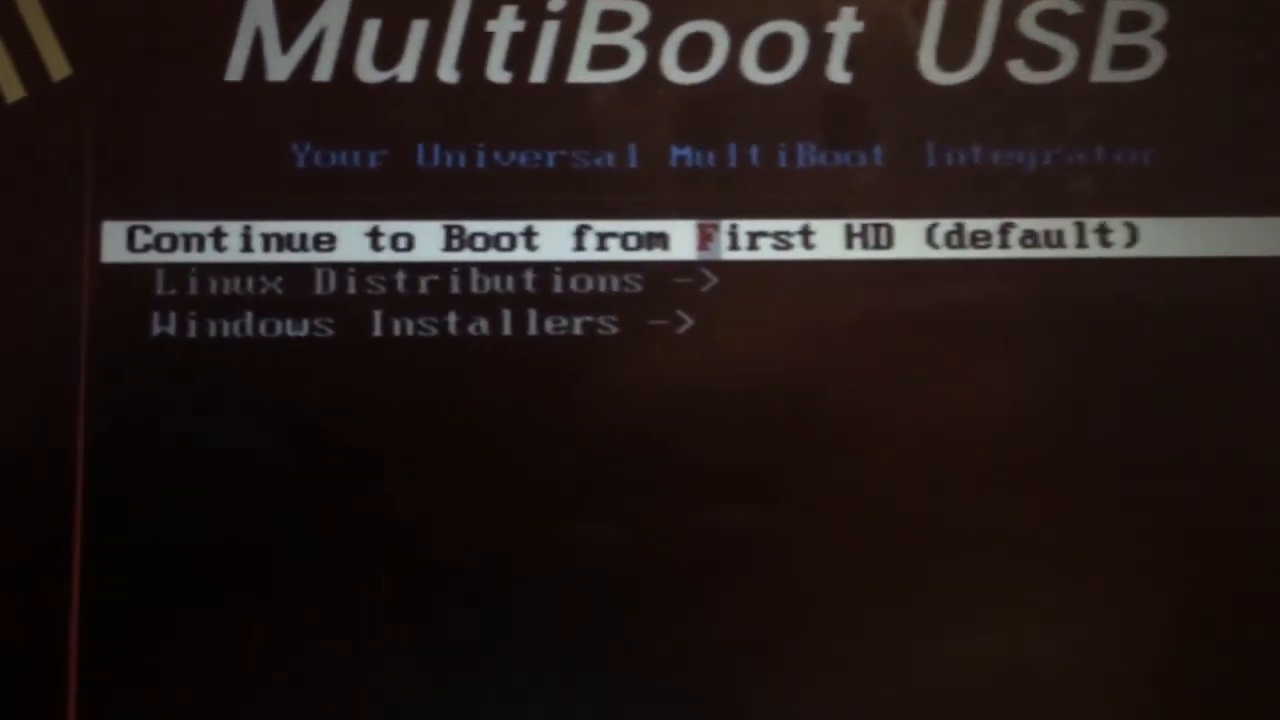
From Linux Distributions, boot ubuntu-19.10-desktop-amd64 and choose Try Ubuntu without installing
{"action": "key", "text": "Down"}
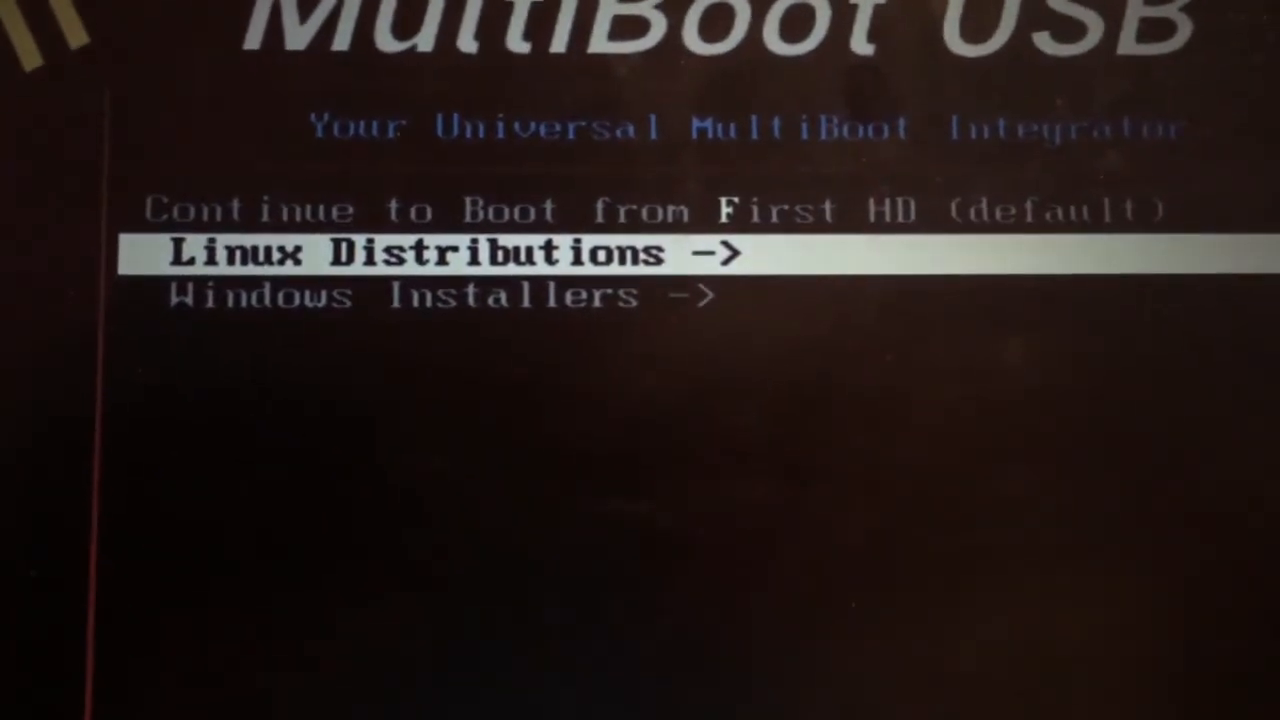
{"action": "key", "text": "Down"}
{"action": "key", "text": "Up"}
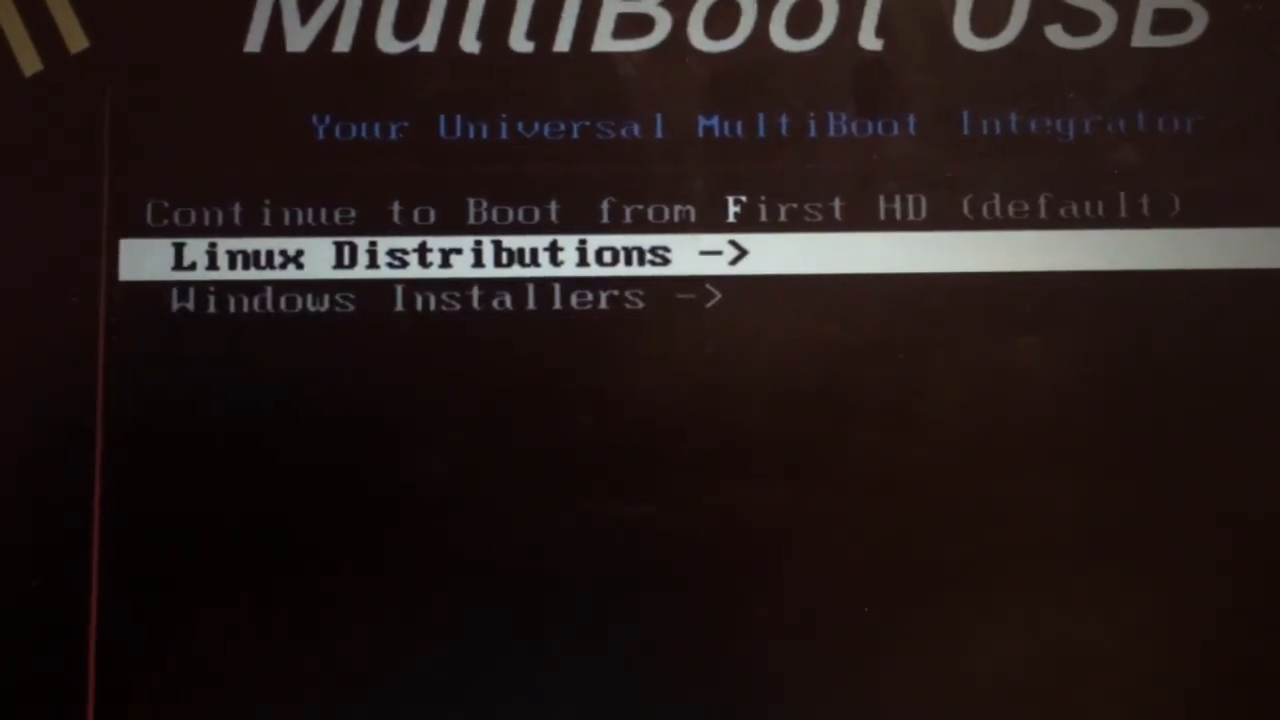
{"action": "key", "text": "Return"}
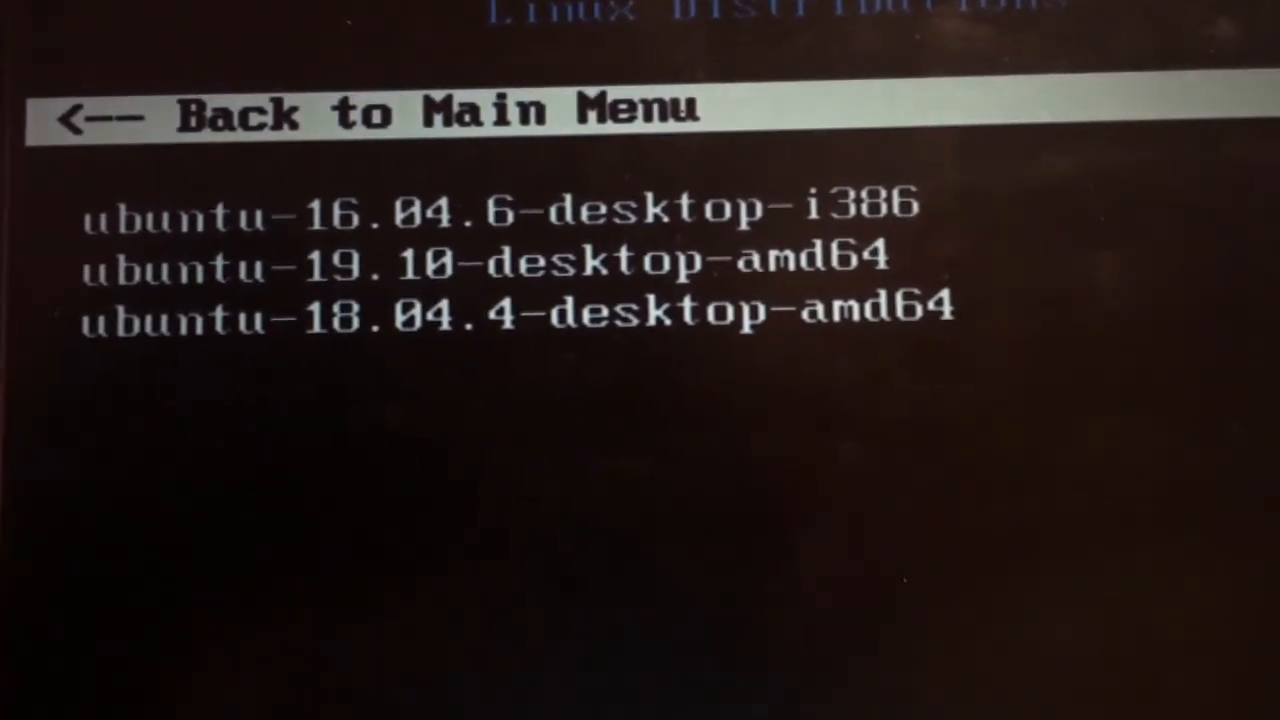
{"action": "key", "text": "Down"}
{"action": "key", "text": "Down"}
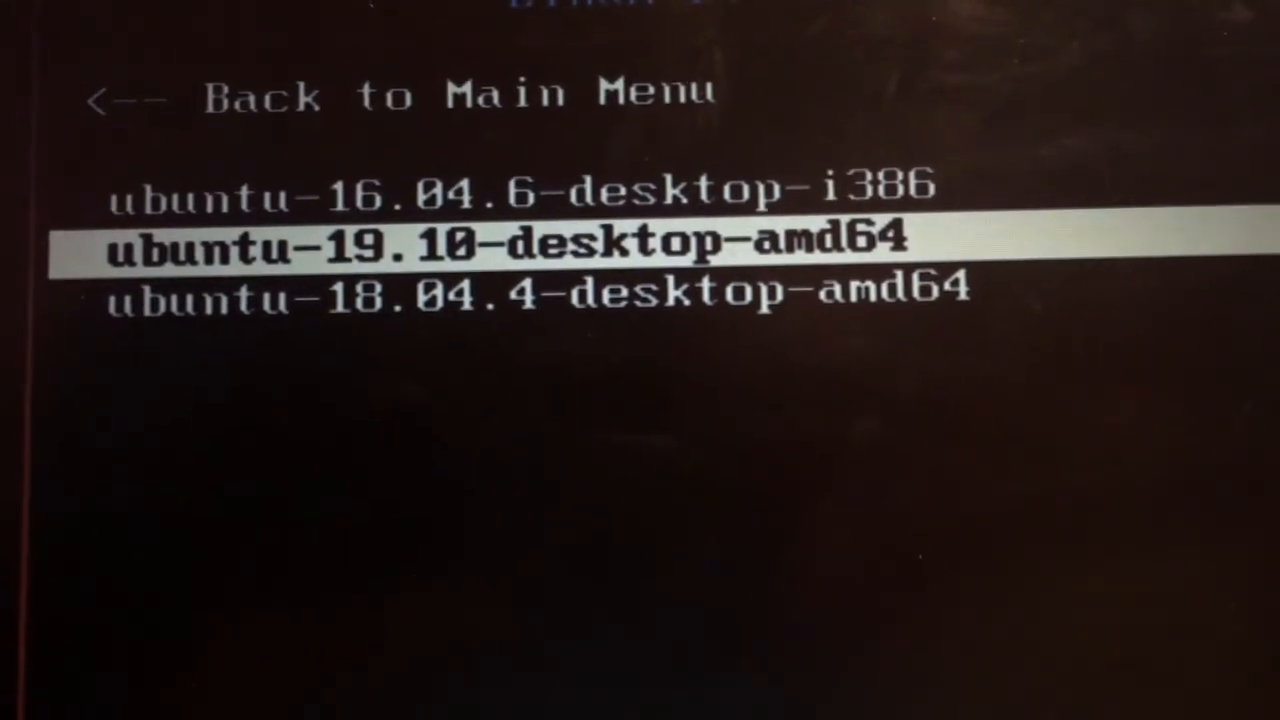
{"action": "key", "text": "Return"}
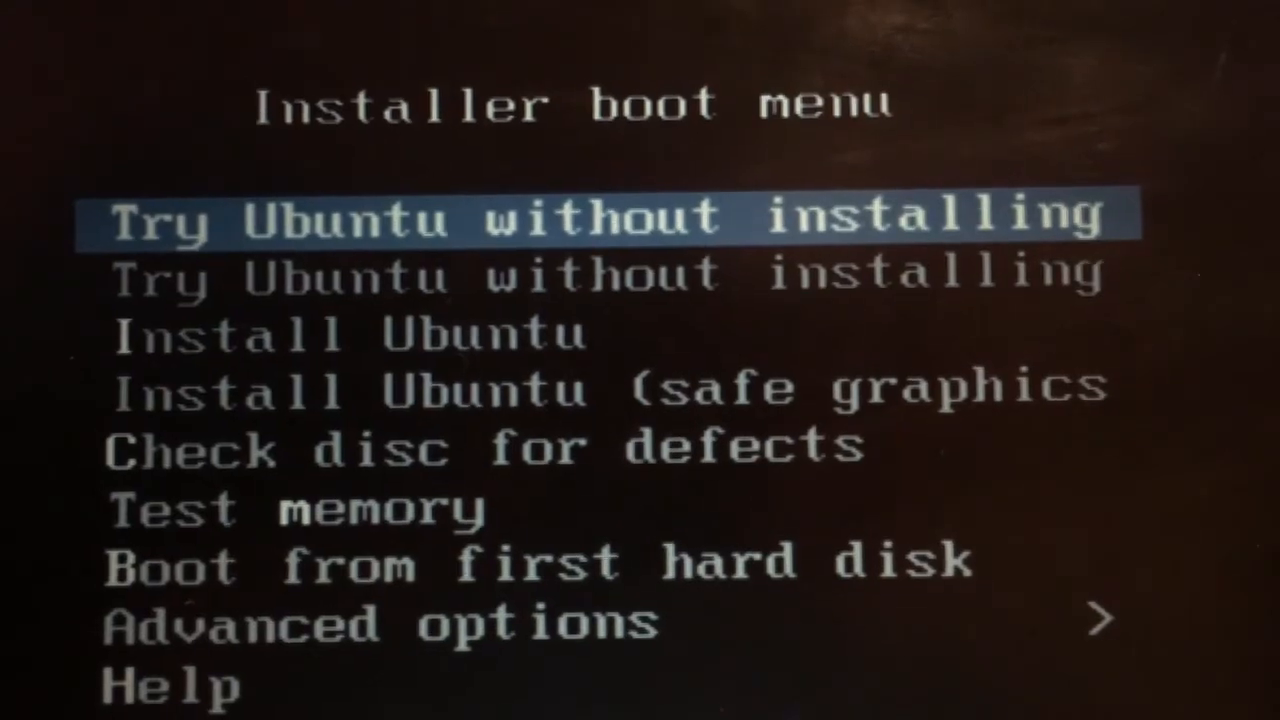
{"action": "key", "text": "Return"}
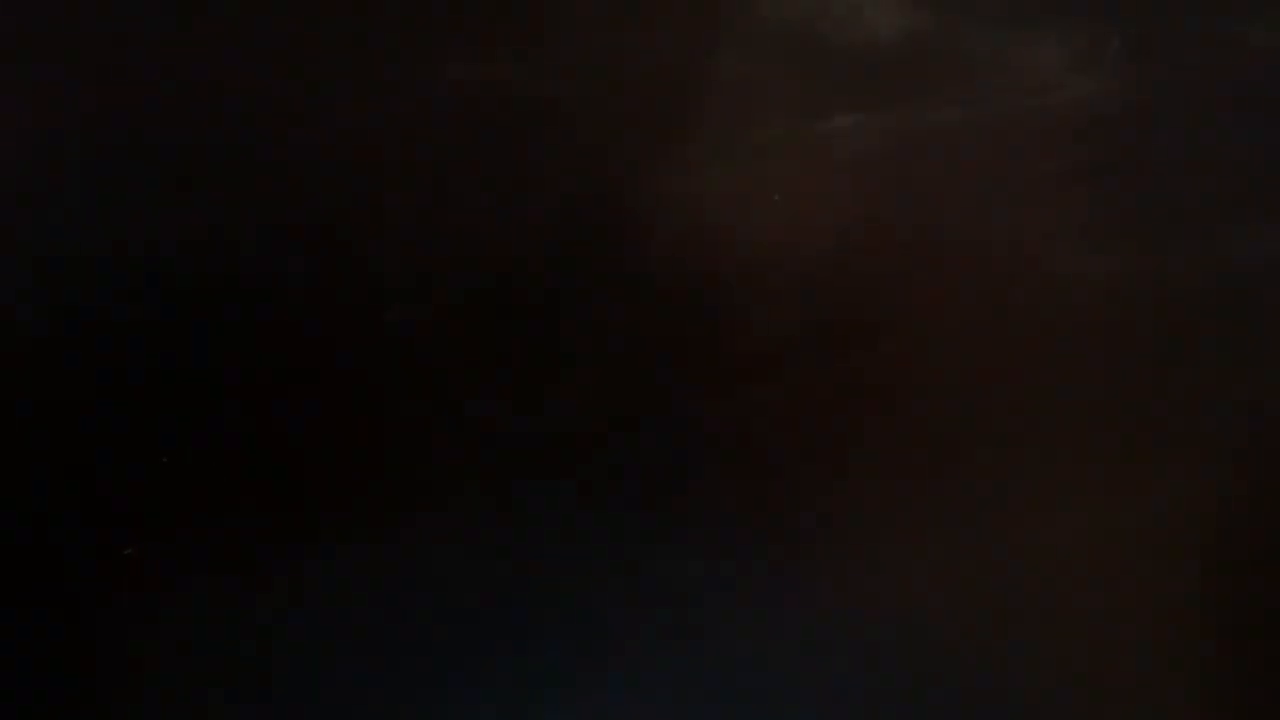